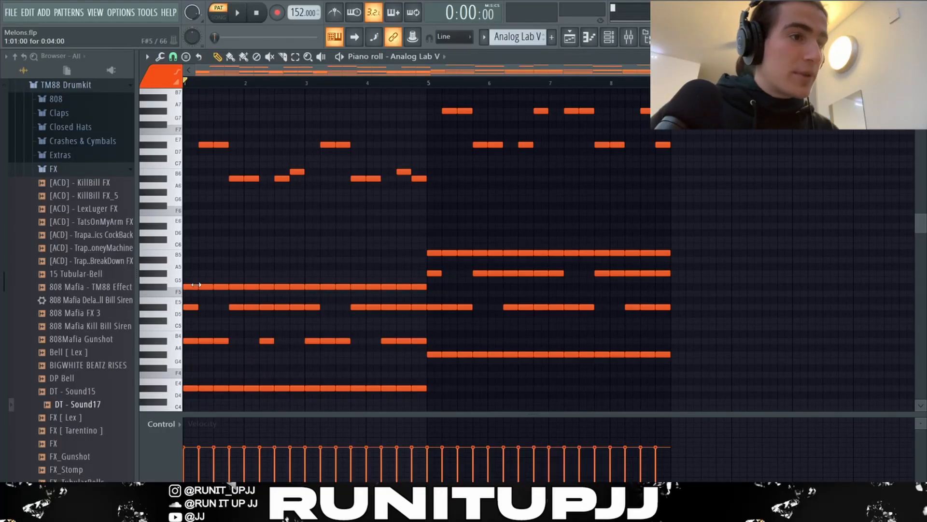
Shift the two A#6 notes around the start of bar 2 down two octaves, restore them and clear the selection
drag(195, 285, 191, 395)
drag(225, 180, 271, 182)
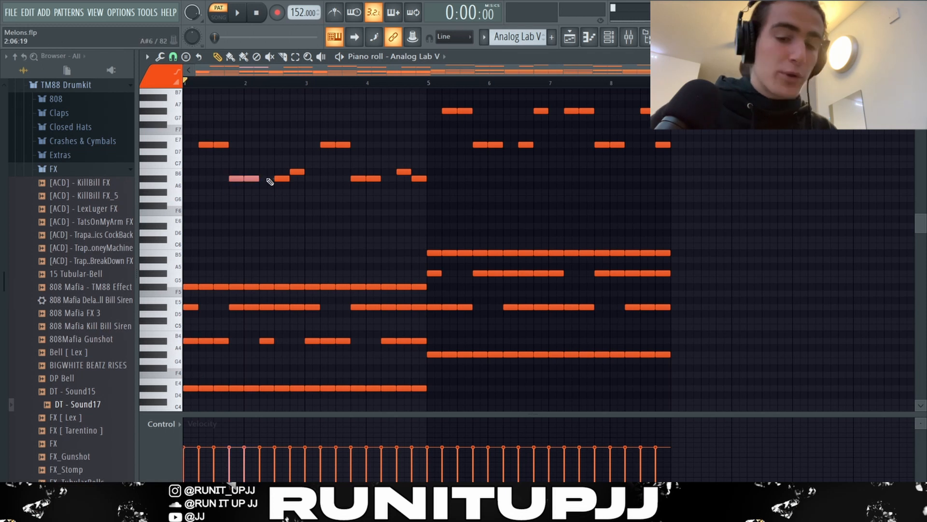
key(ctrl+Down)
key(ctrl+Down)
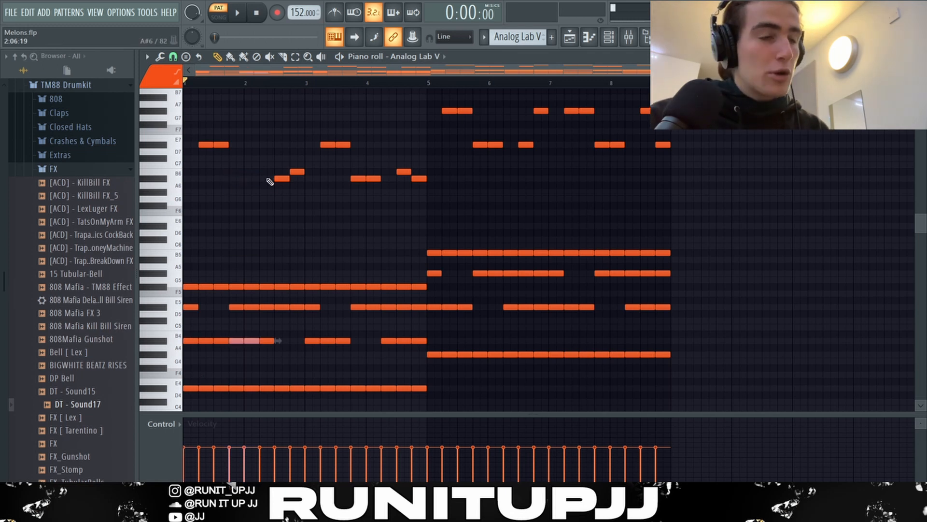
key(ctrl+Up)
key(ctrl+Up)
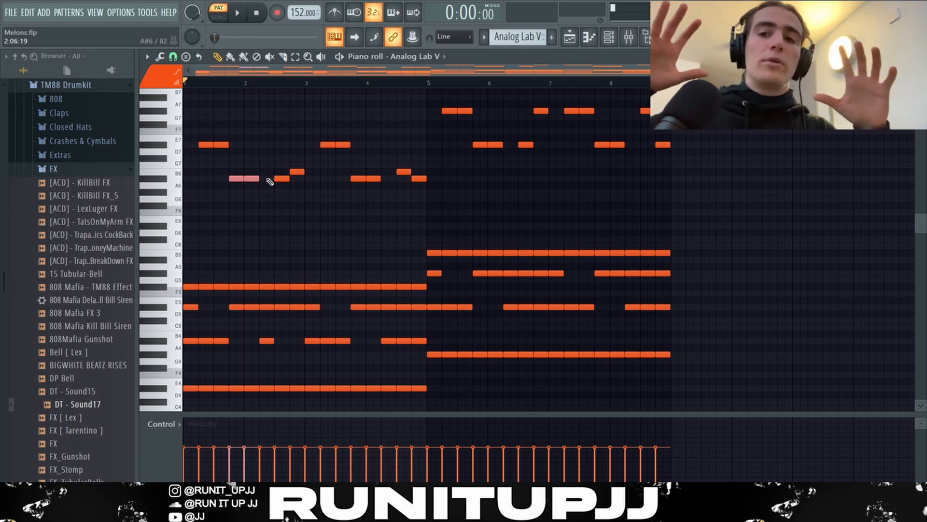
click(270, 181)
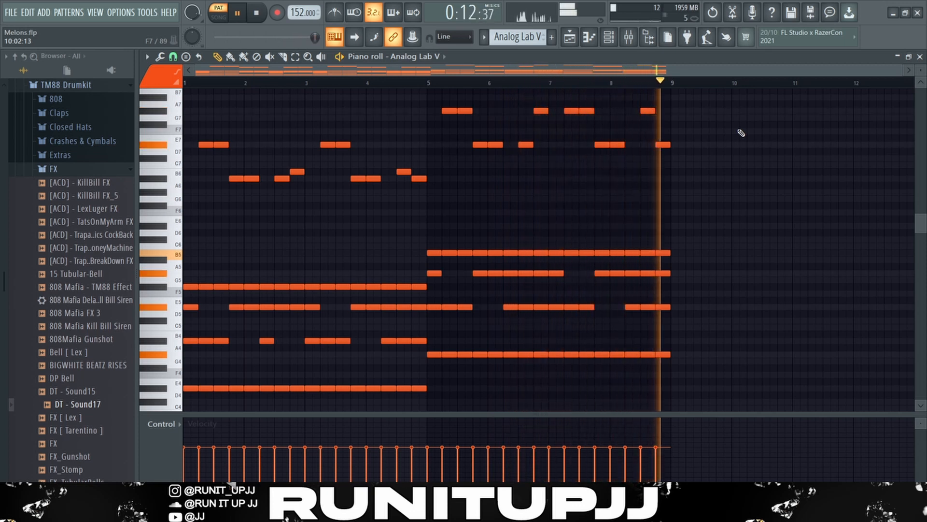
Audition the Analog Lab V melody and review the Fruity parametric EQ 2 and ValhallaVintageVerb settings on mixer Insert 1
key(space)
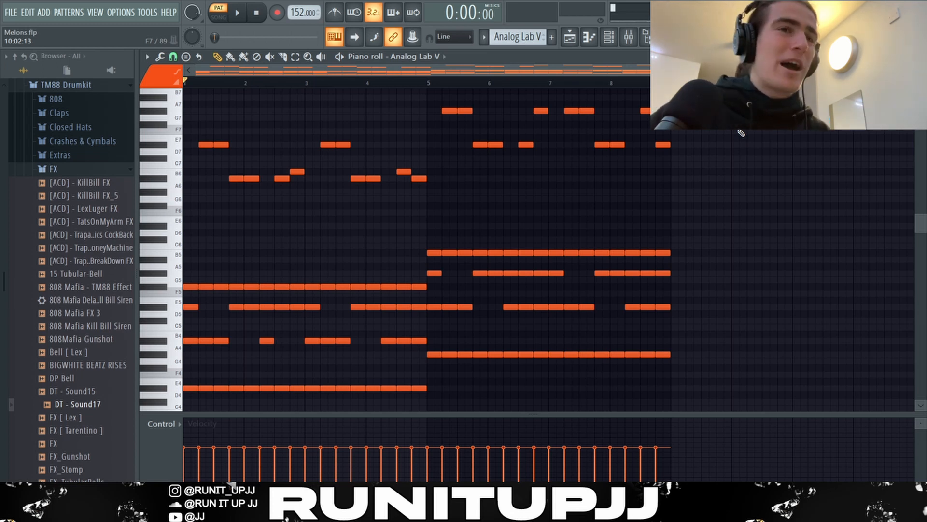
key(F9)
click(818, 167)
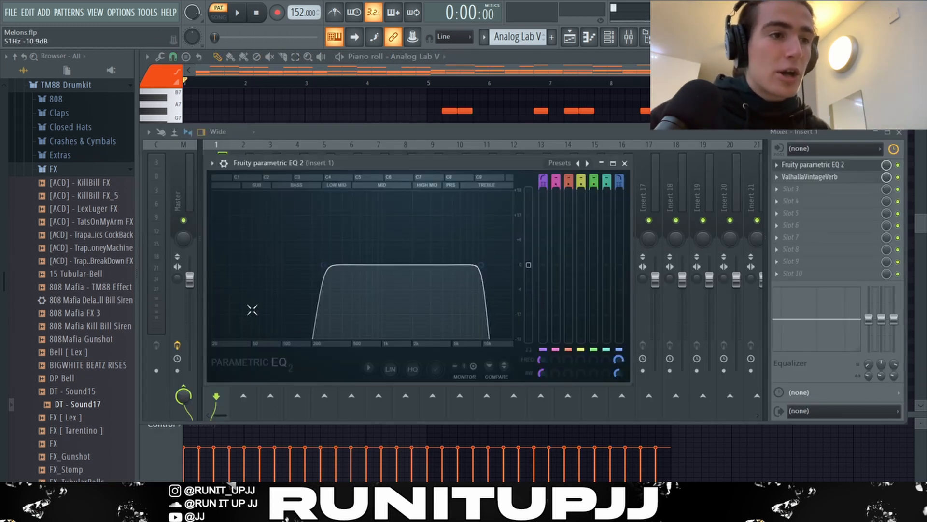
click(810, 177)
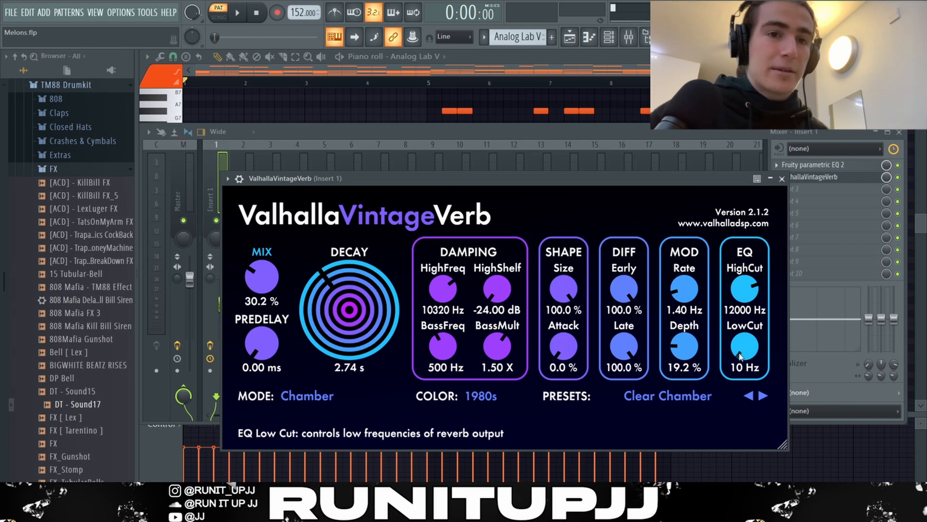
drag(740, 354, 740, 326)
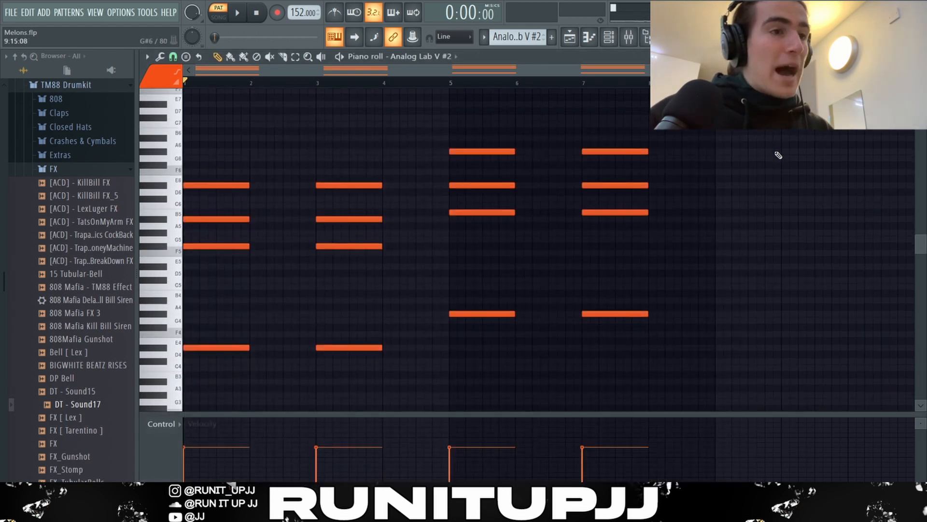
Examine the Analog Lab V #2 chords by selecting the bar 1 chord and the bar 5 and 7 chords, and play the pattern
drag(193, 162, 254, 344)
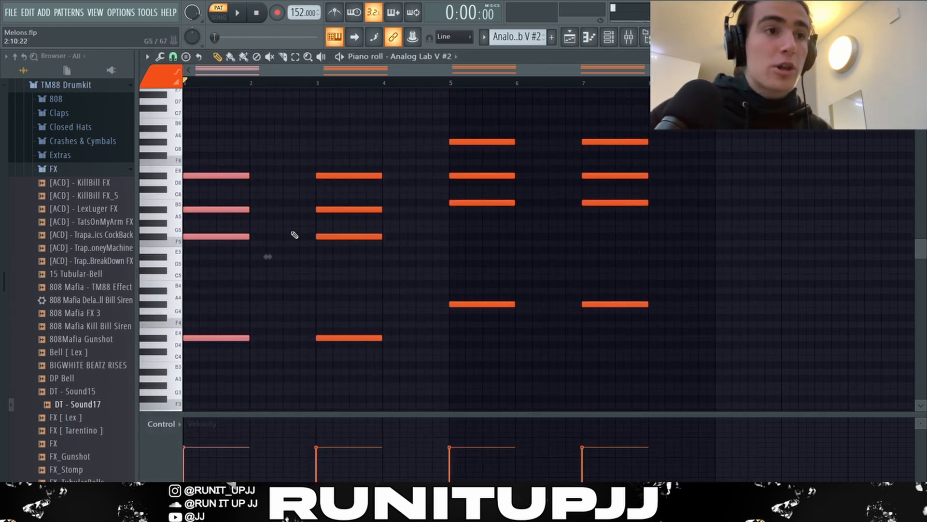
drag(428, 118, 797, 393)
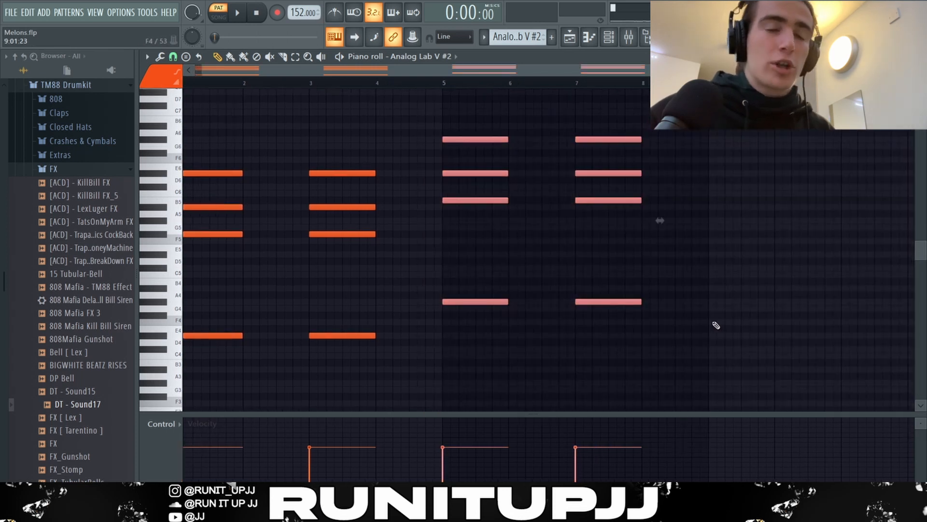
ctrl+click(683, 309)
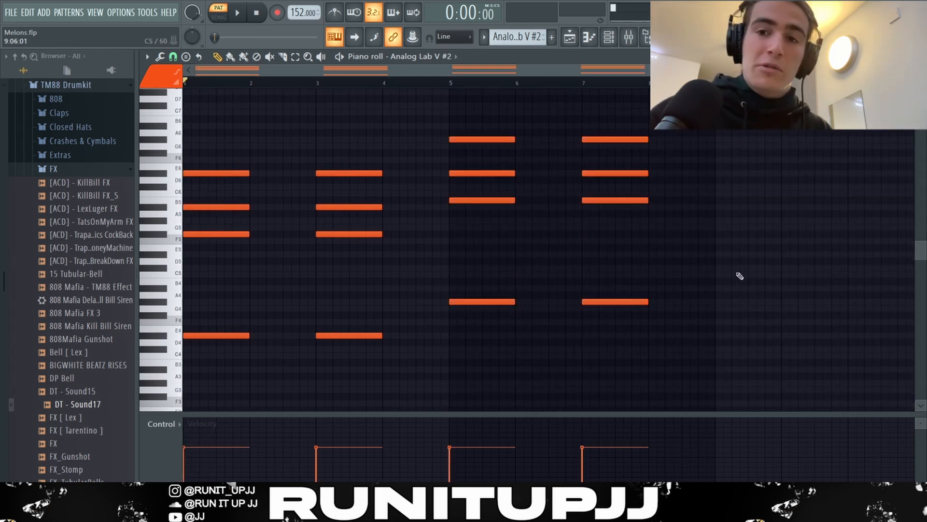
key(space)
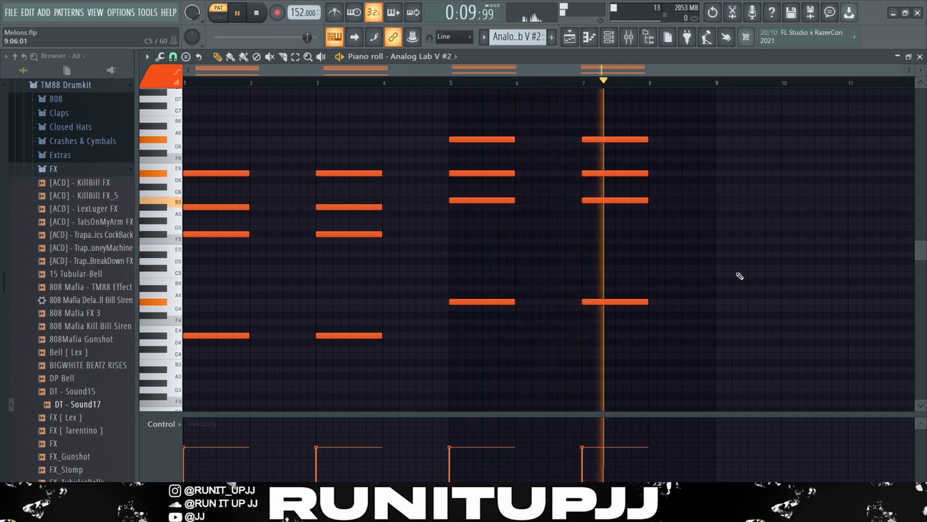
key(space)
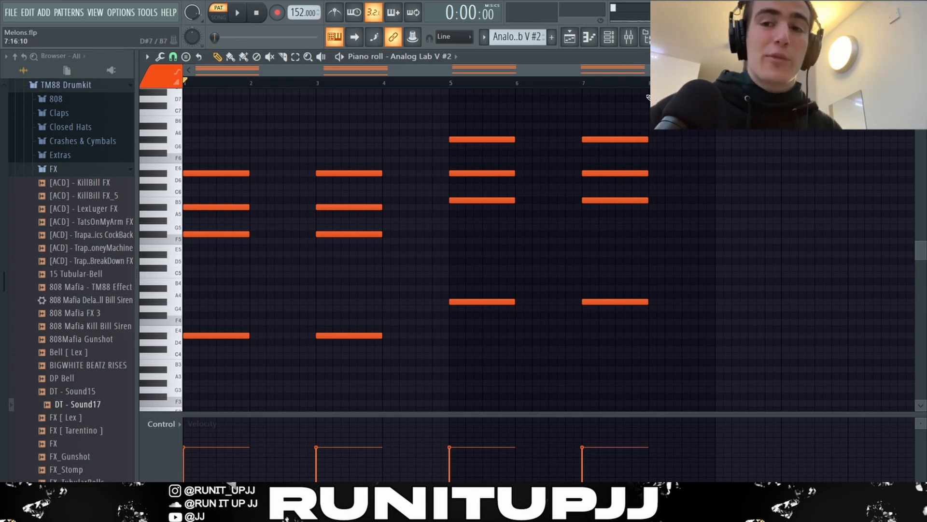
Review the Fruity parametric EQ 2, Crystallizer and ValhallaVintageVerb effects on mixer Insert 2
key(F9)
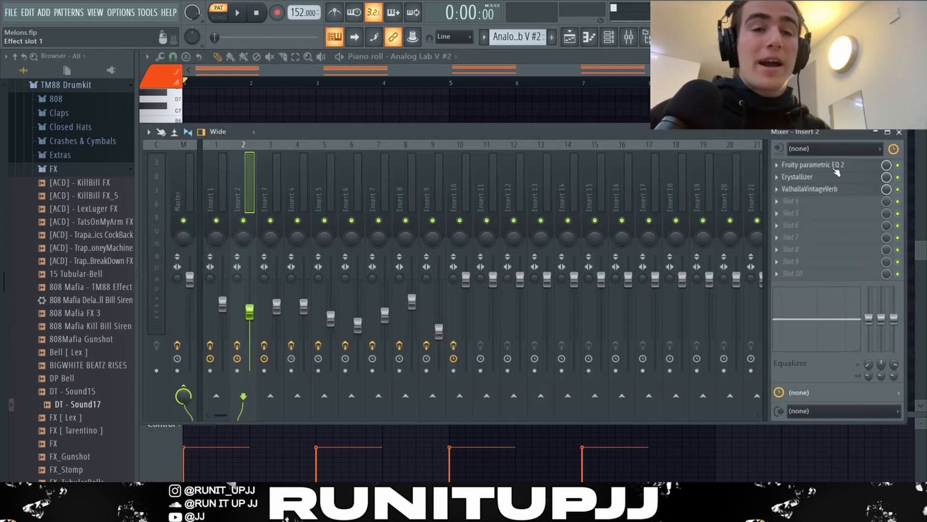
click(834, 166)
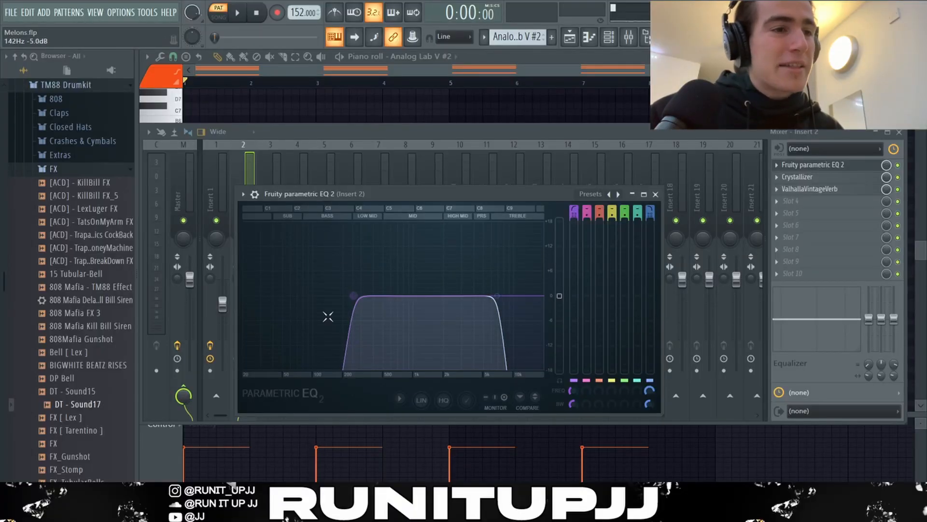
click(655, 193)
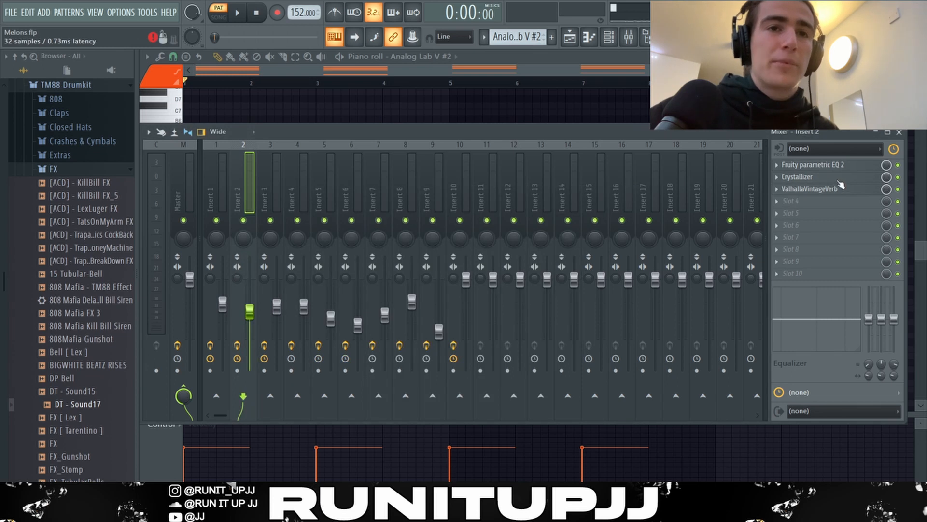
click(797, 177)
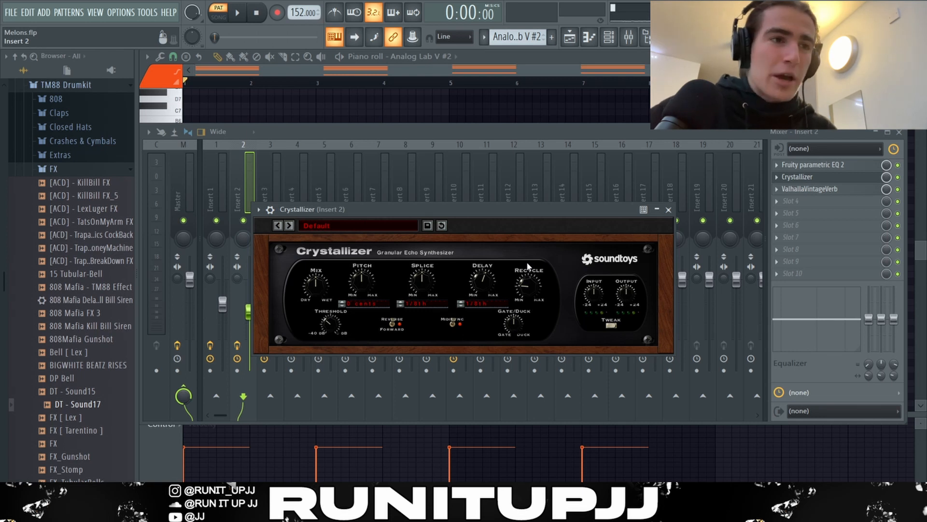
click(809, 190)
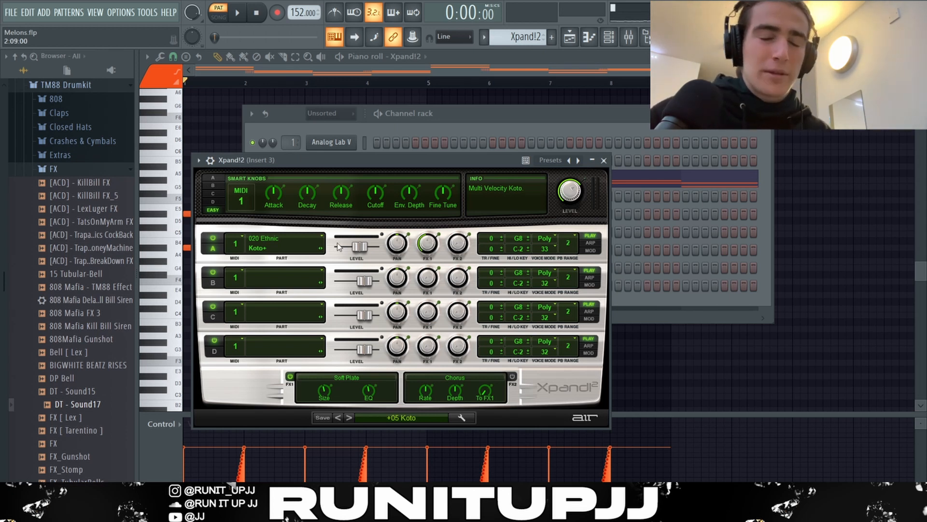
Browse the Xpand!2 preset categories for the Ethnic group, and close the plugin and the channel rack
click(416, 418)
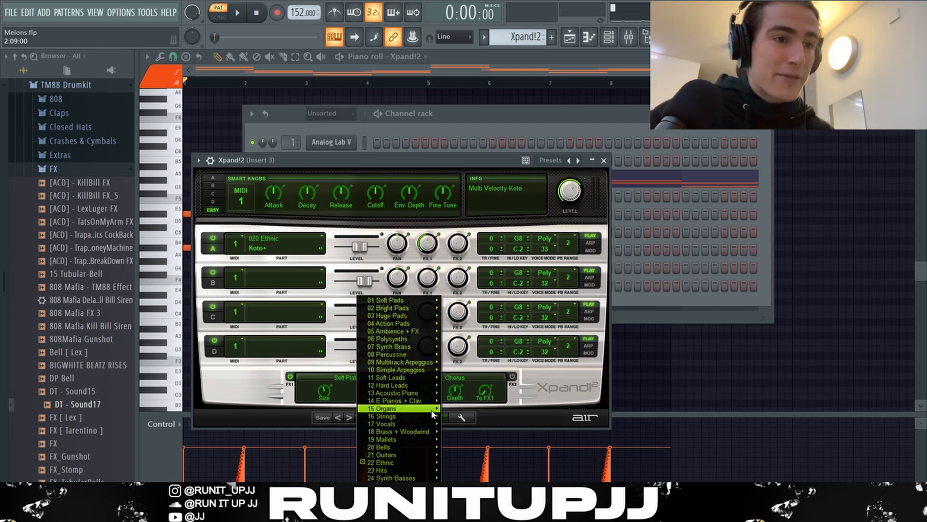
mouse_move(405, 462)
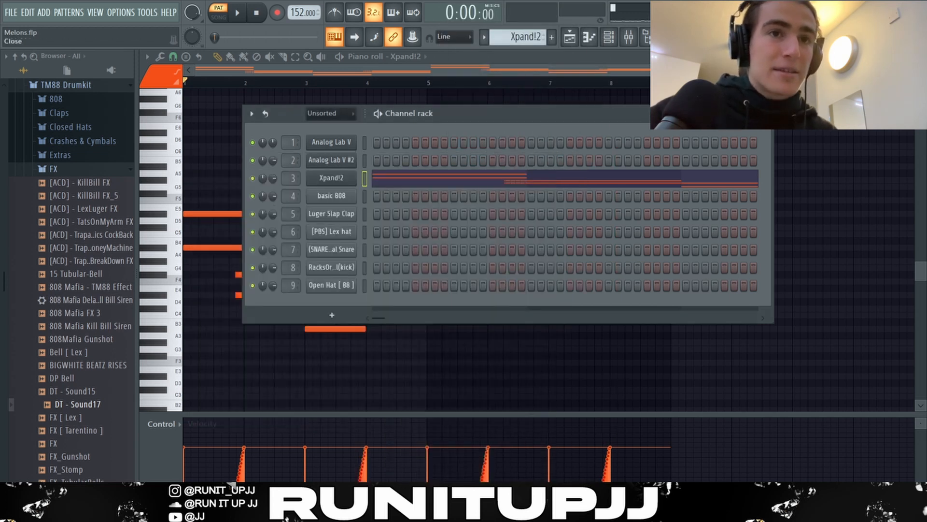
click(766, 113)
Examine the Xpand!2 melody by selecting its note groups one after another from bar 1 to bar 8, and clear the selection
drag(198, 190, 206, 256)
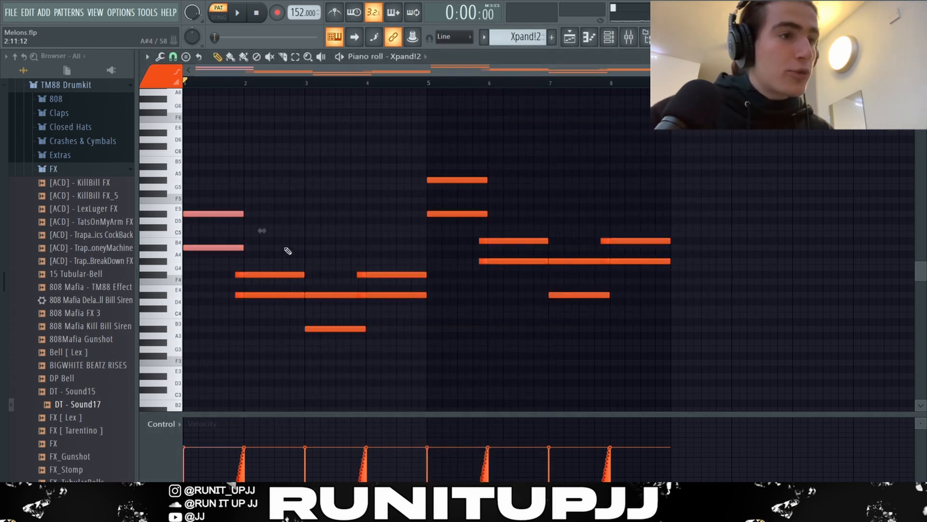
drag(286, 248, 288, 307)
drag(337, 279, 334, 353)
drag(392, 254, 394, 314)
drag(456, 165, 458, 230)
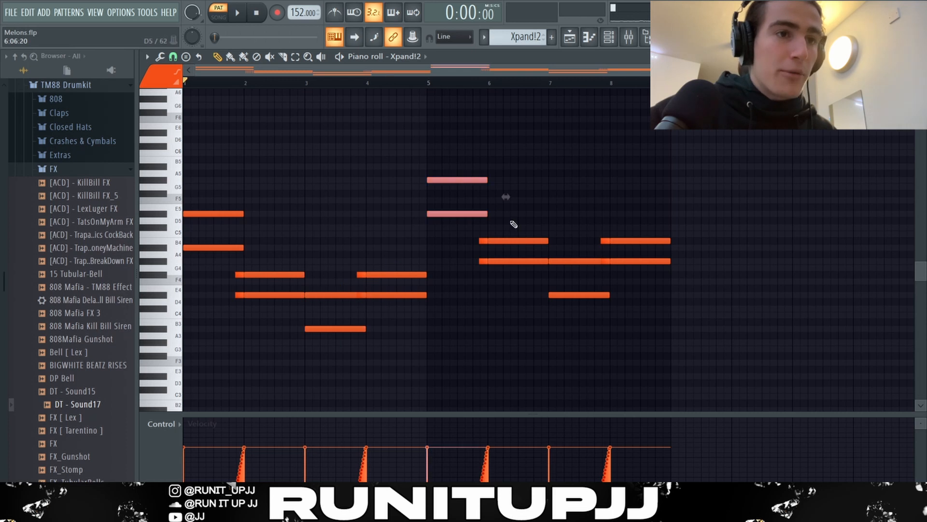
drag(515, 224, 517, 285)
drag(579, 247, 576, 326)
drag(631, 225, 650, 329)
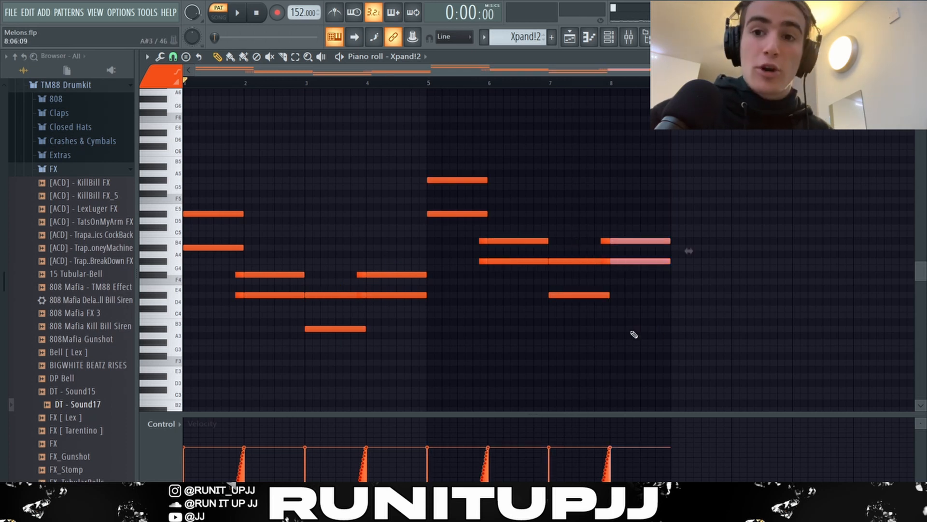
click(557, 340)
Inspect the rapid repeated notes leading into bar 2 and check the piano roll's snap options without changing them
scroll(216, 317, up, 5)
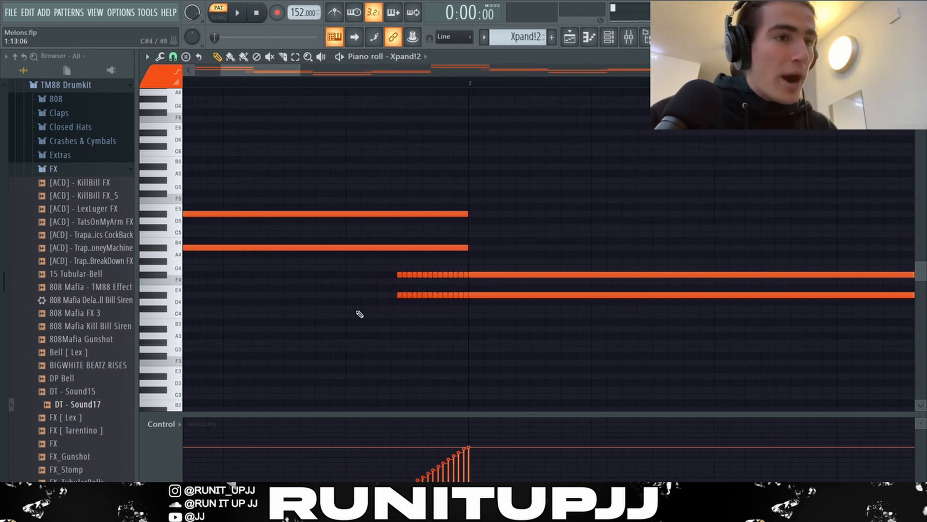
scroll(415, 270, up, 4)
click(173, 57)
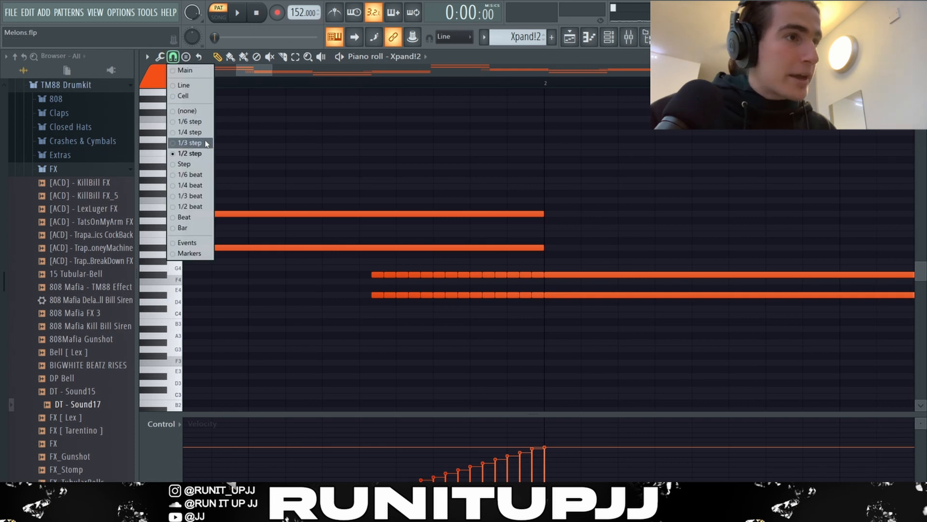
click(374, 354)
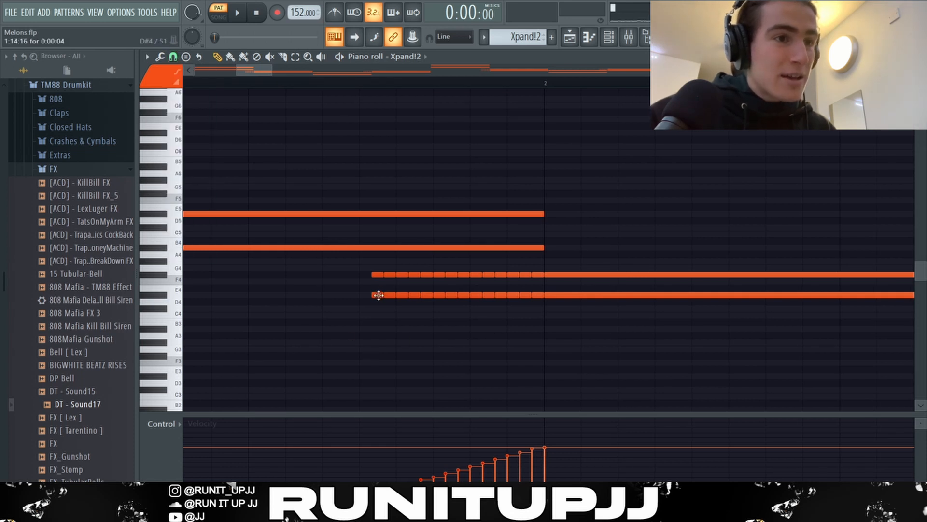
Play the whole Xpand!2 pattern from the start and stop playback
scroll(415, 454, down, 3)
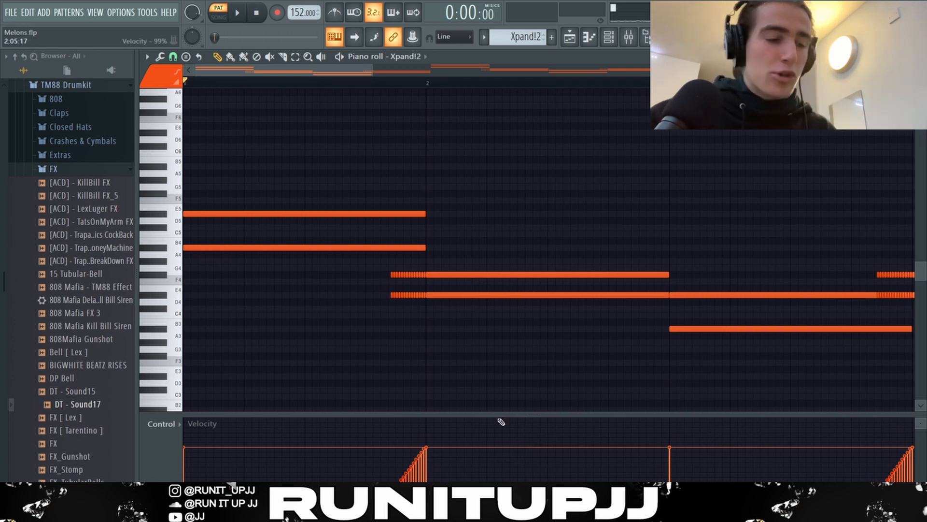
scroll(483, 417, down, 4)
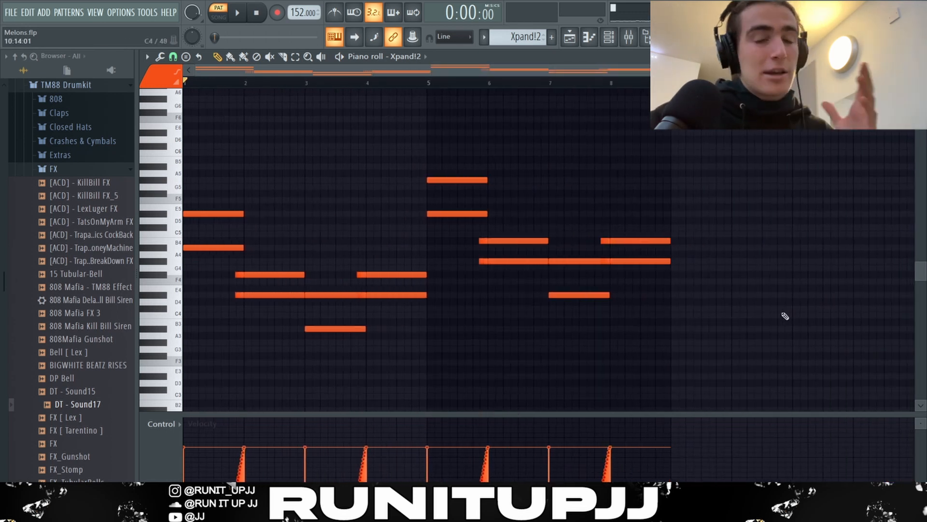
key(space)
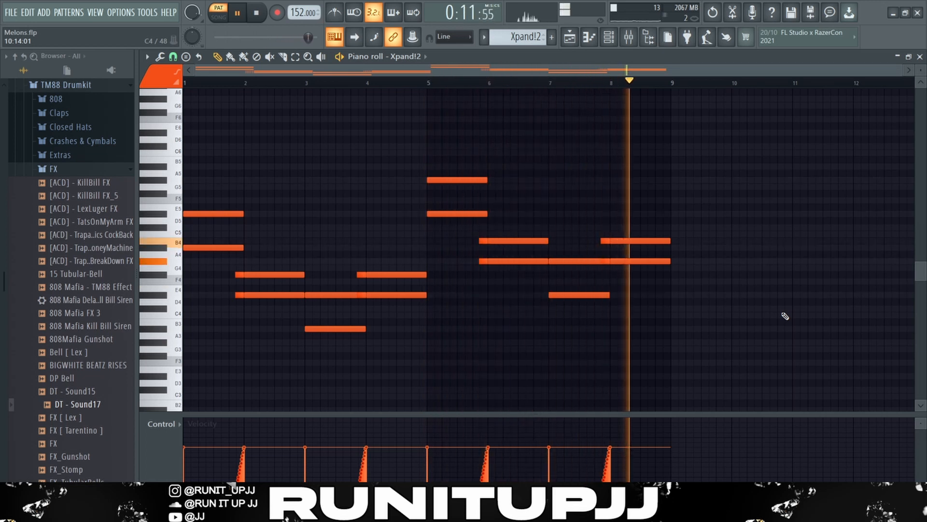
key(space)
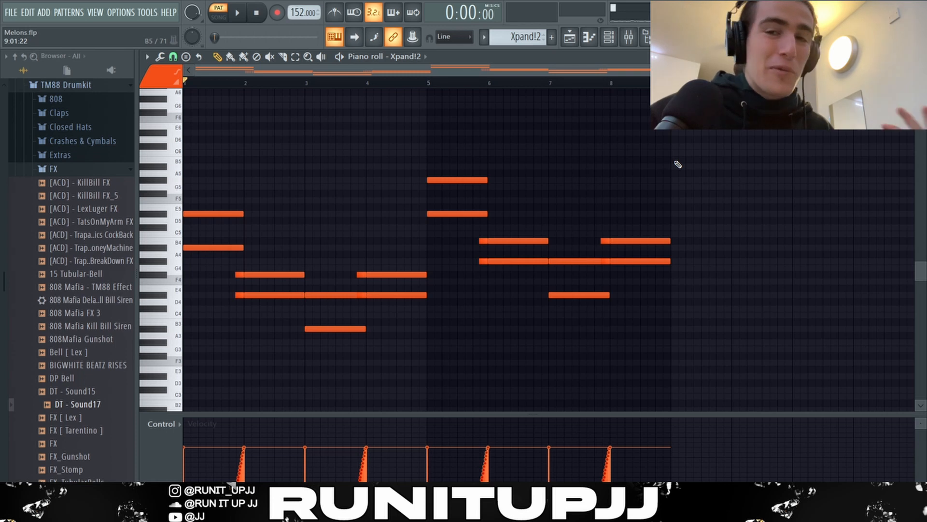
Review the Fruity parametric EQ 2, RC-20 Retro Color and ValhallaVintageVerb effects on mixer Insert 3
key(F9)
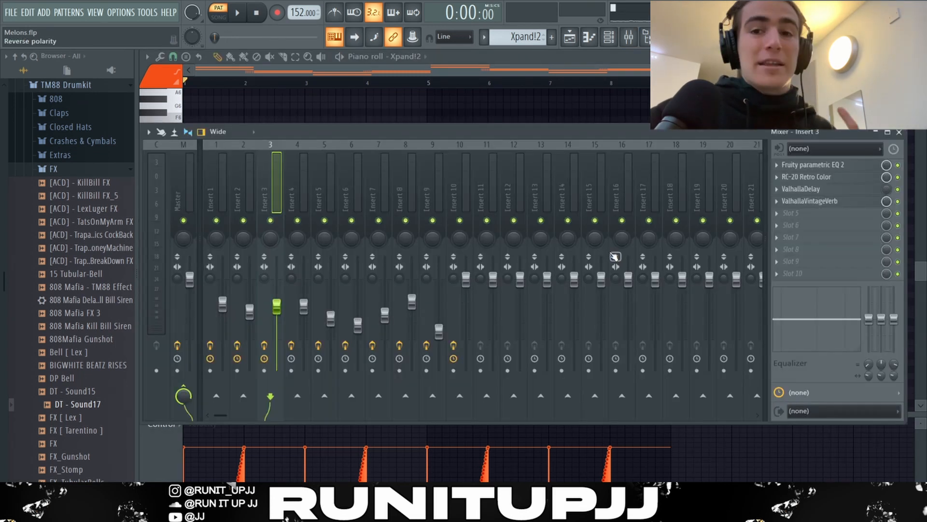
click(813, 165)
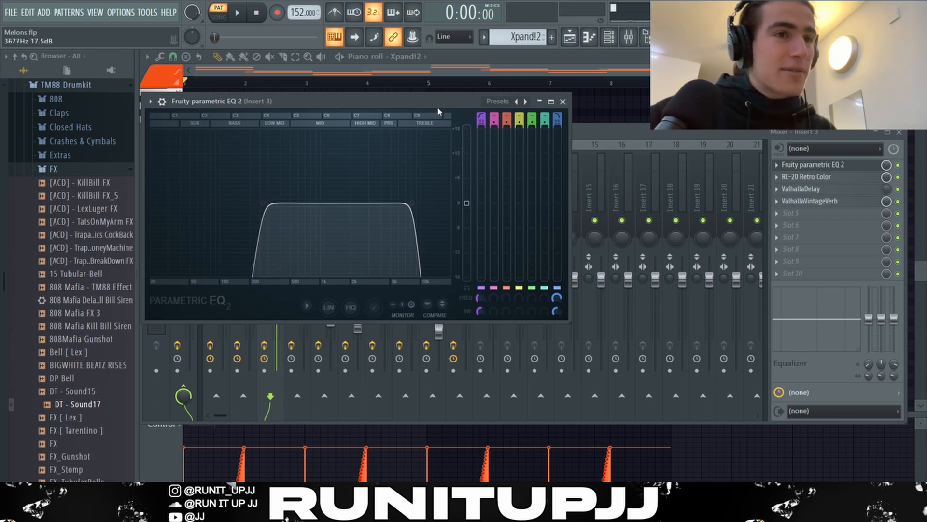
click(563, 102)
click(806, 177)
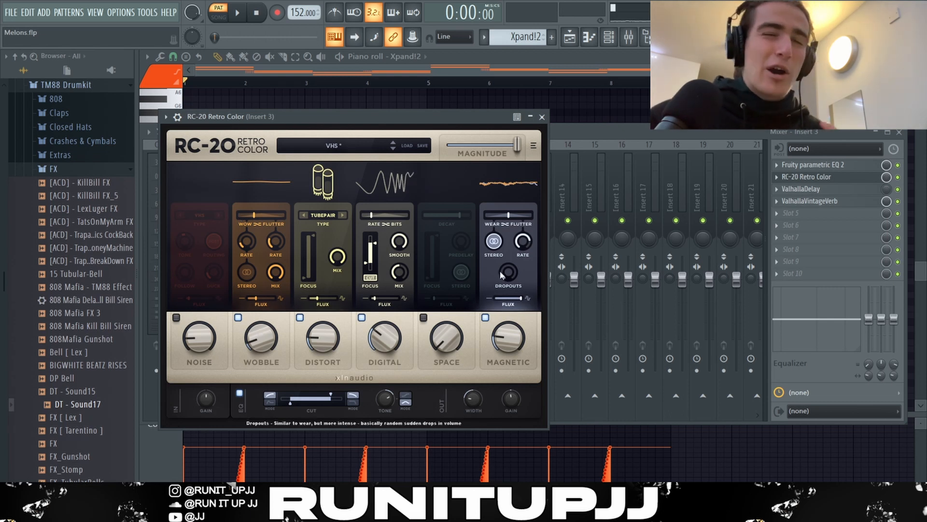
click(542, 117)
click(809, 200)
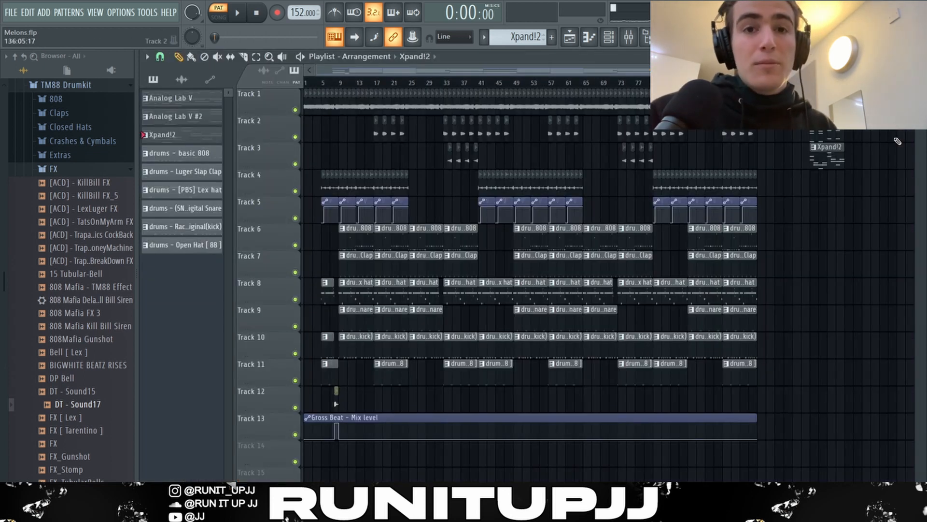
Select the Analog Lab V, Analog Lab V #2 and Xpand!2 clips past the arrangement's end with their source patterns, and clear the clip selection
scroll(910, 152, up, 5)
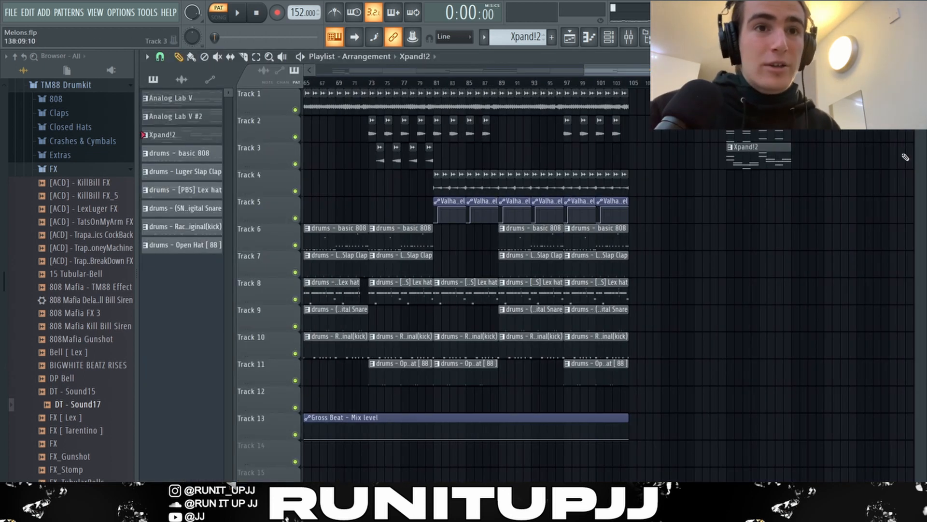
drag(673, 99, 713, 240)
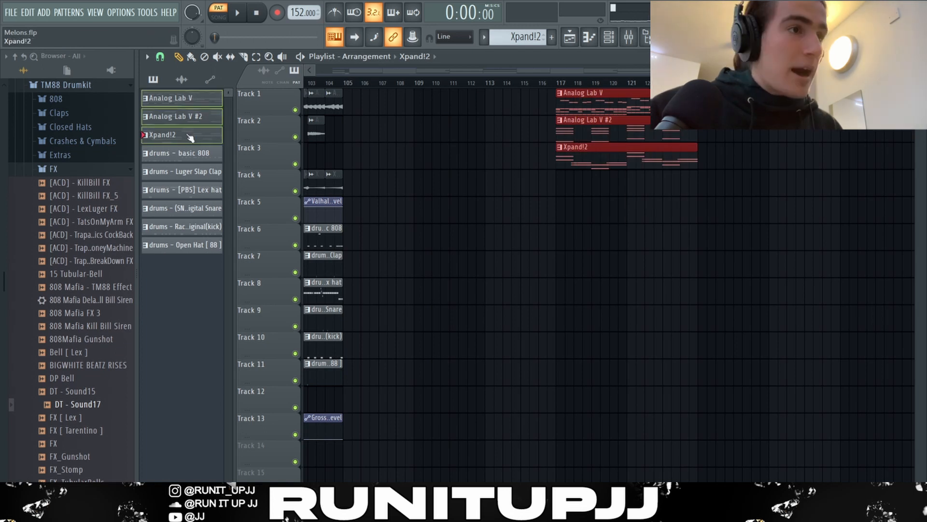
right_click(191, 117)
click(221, 310)
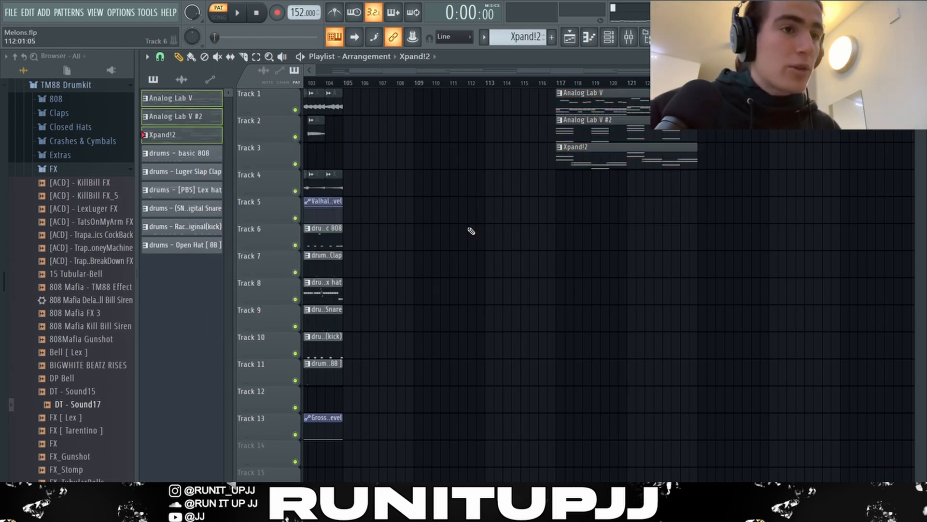
Review the audio versions of the melodies and inspect the time-stretching and reverse settings of the Analog Lab V #4 clip
click(193, 99)
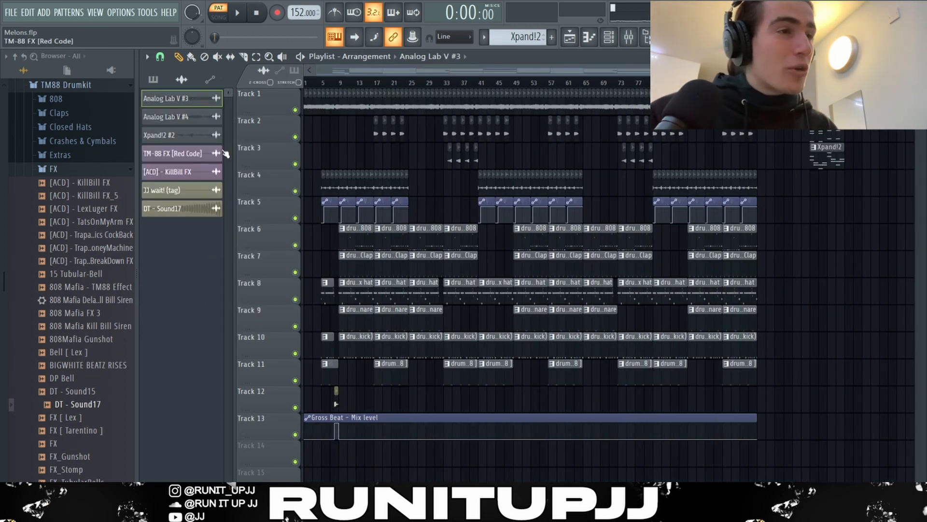
shift+click(206, 141)
click(193, 117)
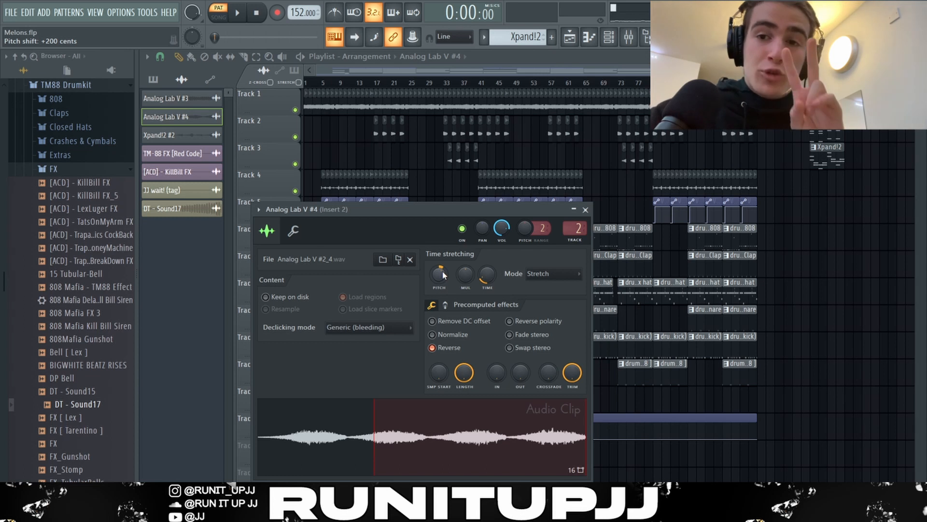
click(586, 209)
Play the arrangement in song mode from bar 41 with only melody tracks 1 to 4 audible, and stop playback
scroll(328, 228, up, 4)
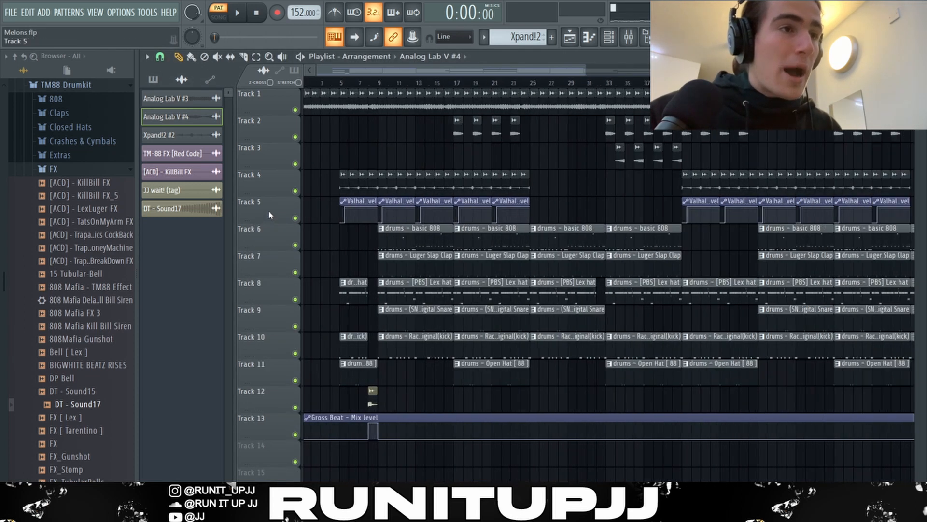
scroll(637, 112, down, 1)
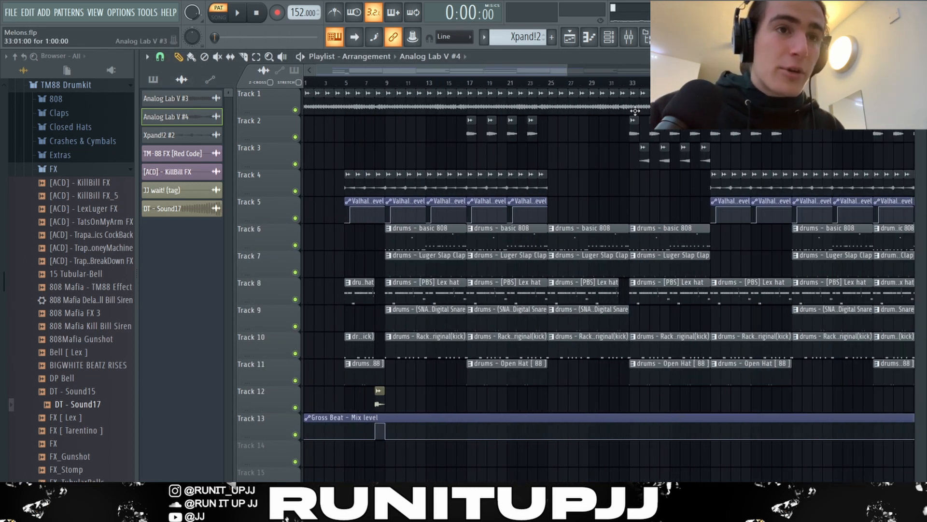
key(l)
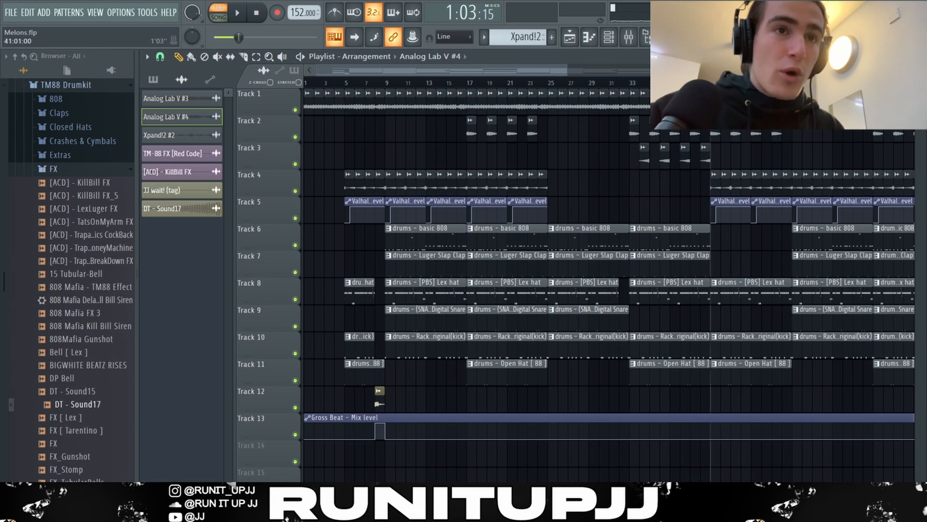
key(space)
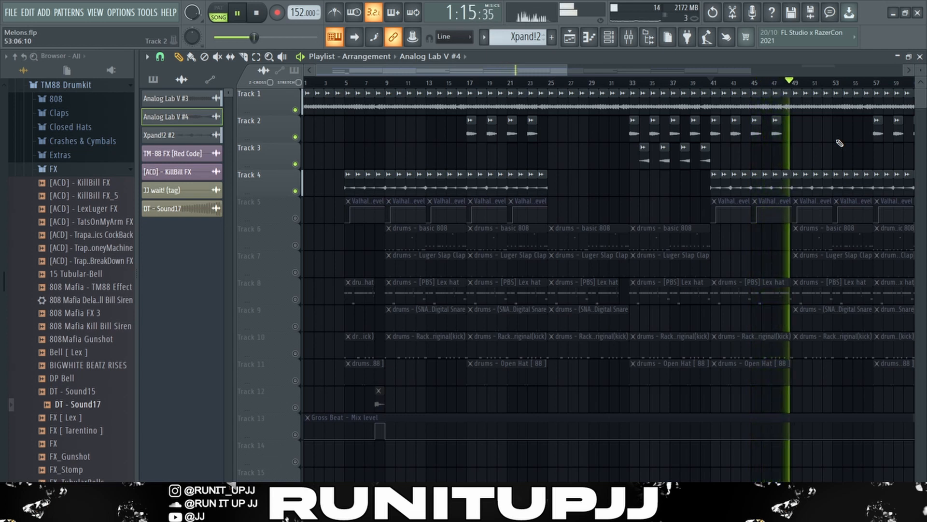
key(space)
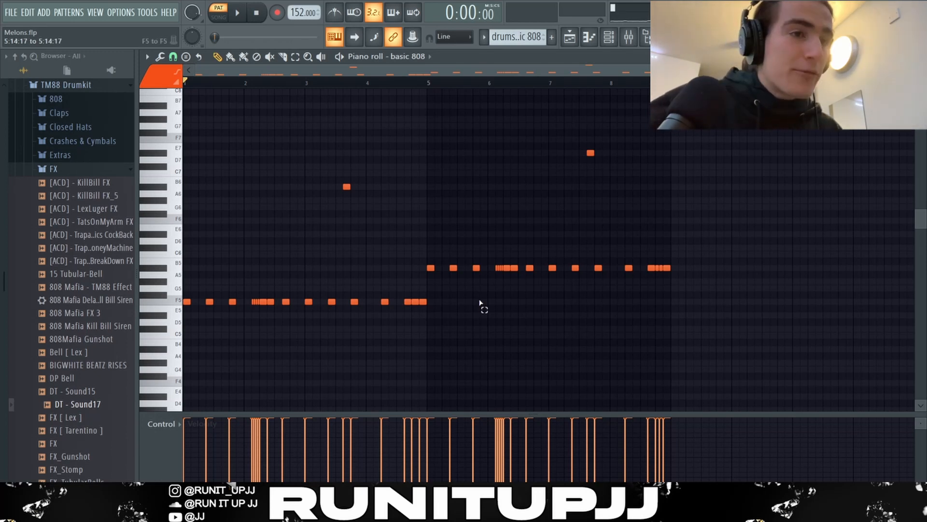
Examine the basic 808 pattern by selecting its notes in bars 1–4 and bars 5–8, and clear the selection
drag(487, 317, 183, 298)
drag(415, 268, 734, 289)
scroll(380, 311, up, 1)
click(382, 314)
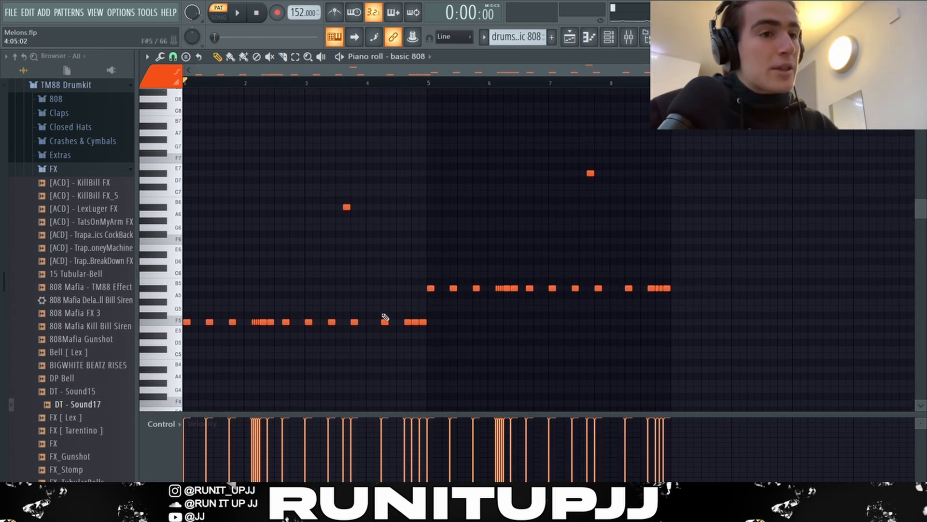
scroll(370, 312, down, 2)
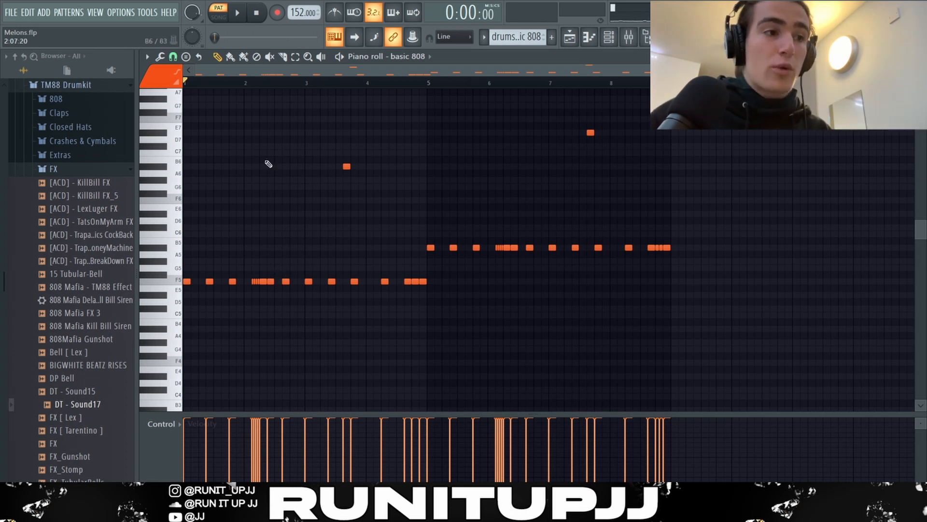
drag(179, 247, 194, 282)
click(395, 251)
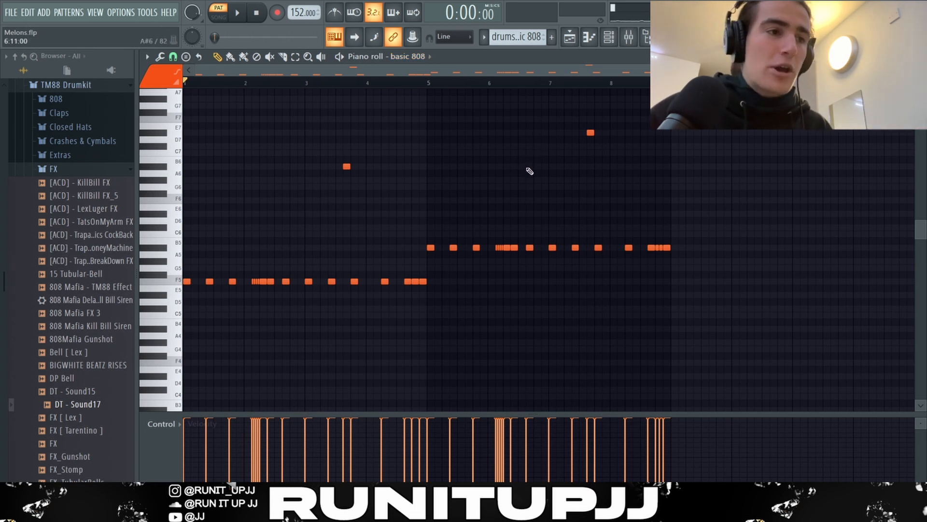
Inspect the rapid 808 notes in bar 2 and at the end of bar 8, and play the whole basic 808 pattern
ctrl+scroll(310, 286, up, 3)
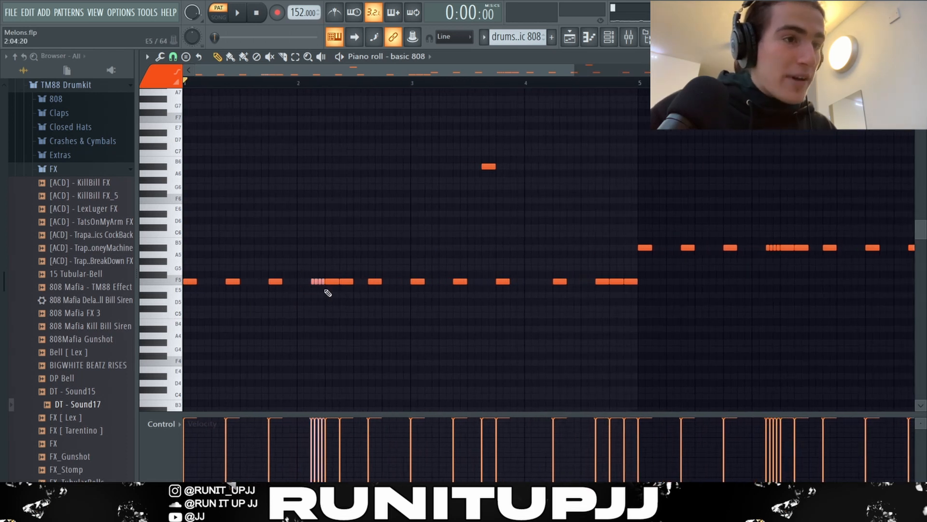
ctrl+scroll(503, 192, down, 3)
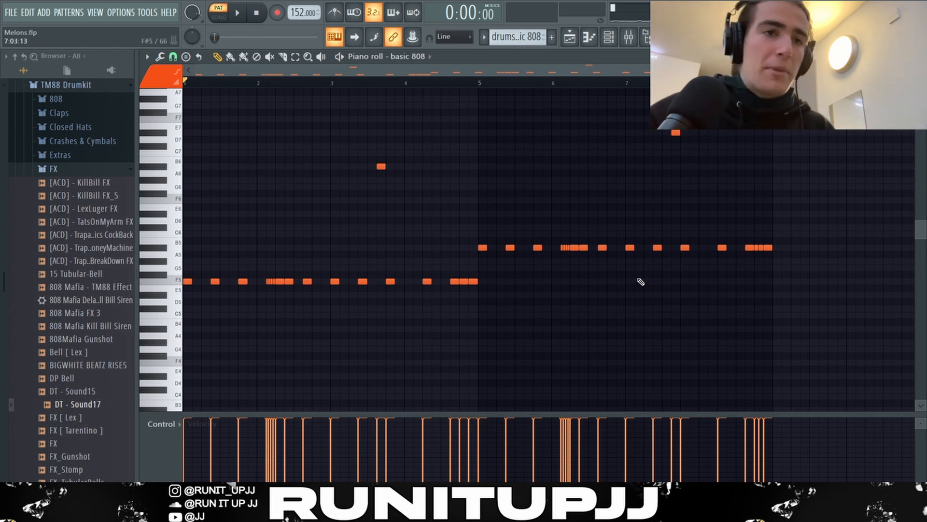
ctrl+scroll(757, 289, up, 2)
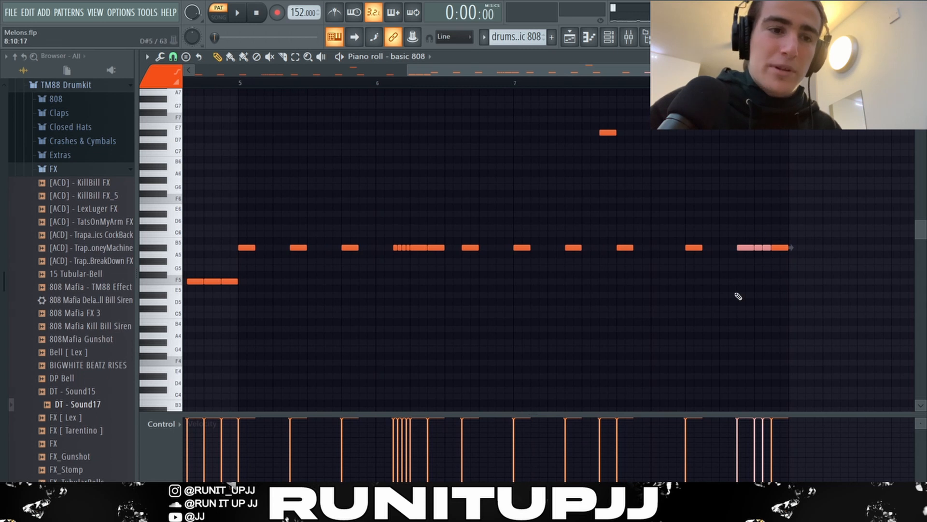
ctrl+scroll(773, 276, down, 2)
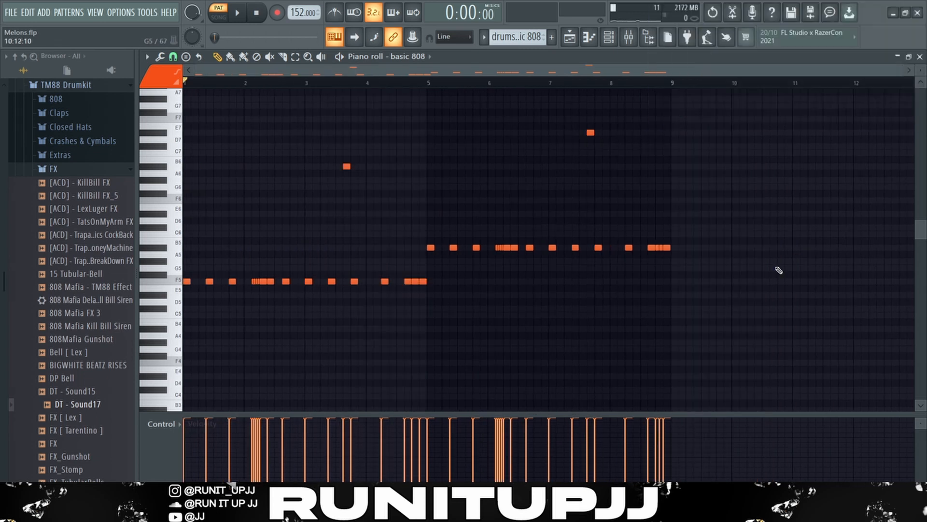
key(space)
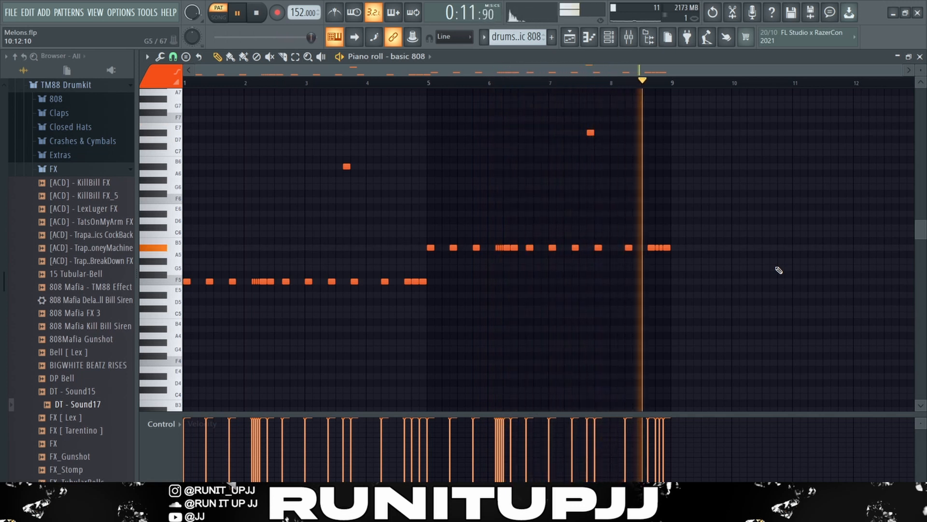
key(space)
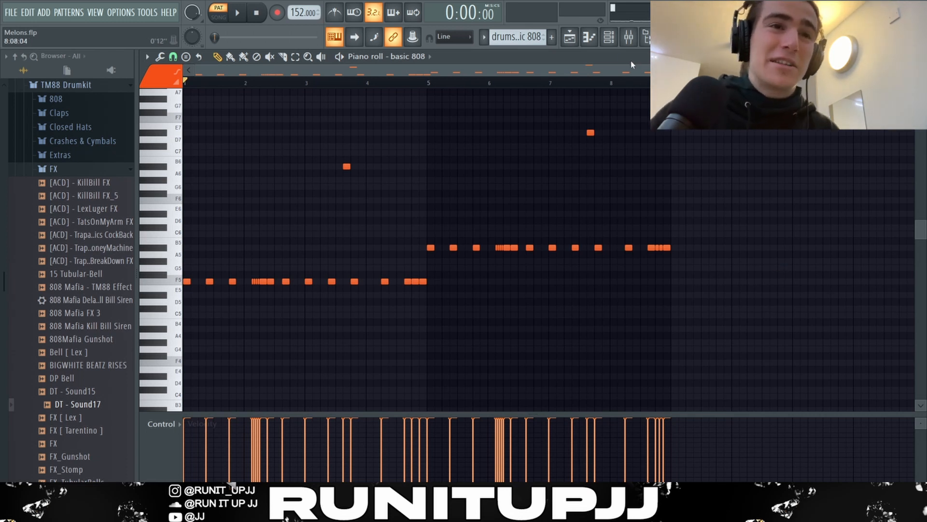
Review the Fruity parametric EQ 2 and Fruity soft clipper on mixer Insert 4, and return to the playlist
click(628, 37)
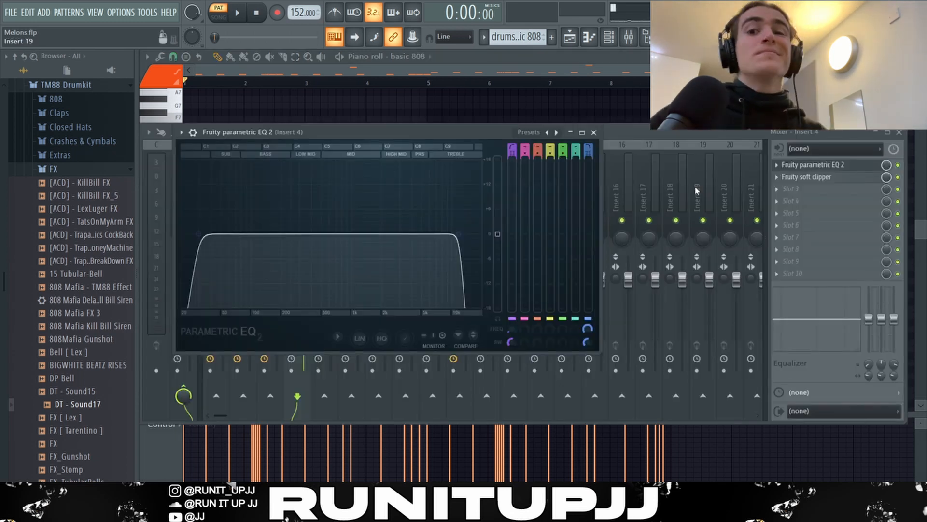
click(594, 133)
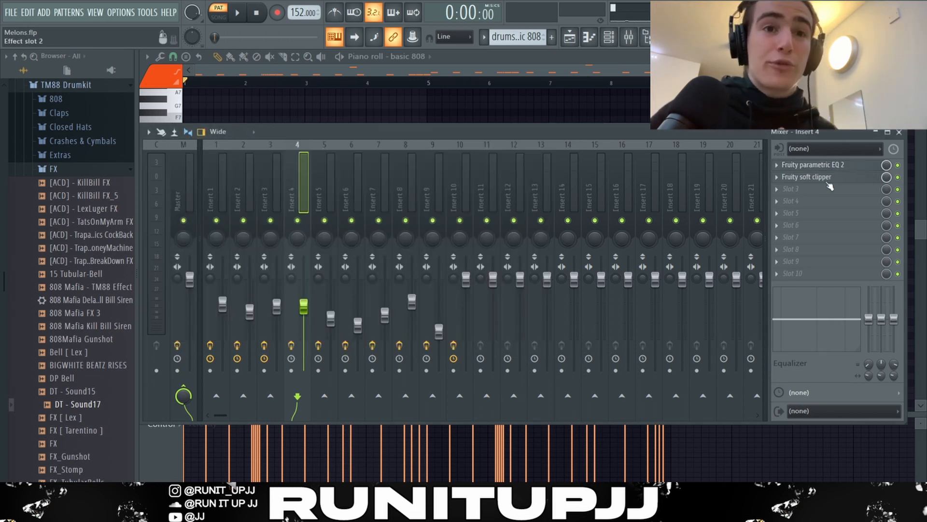
click(827, 177)
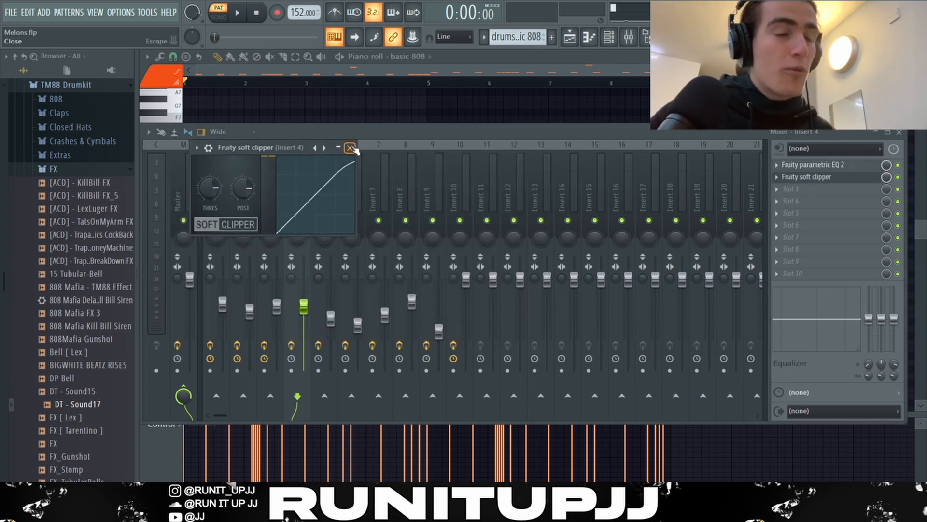
click(350, 148)
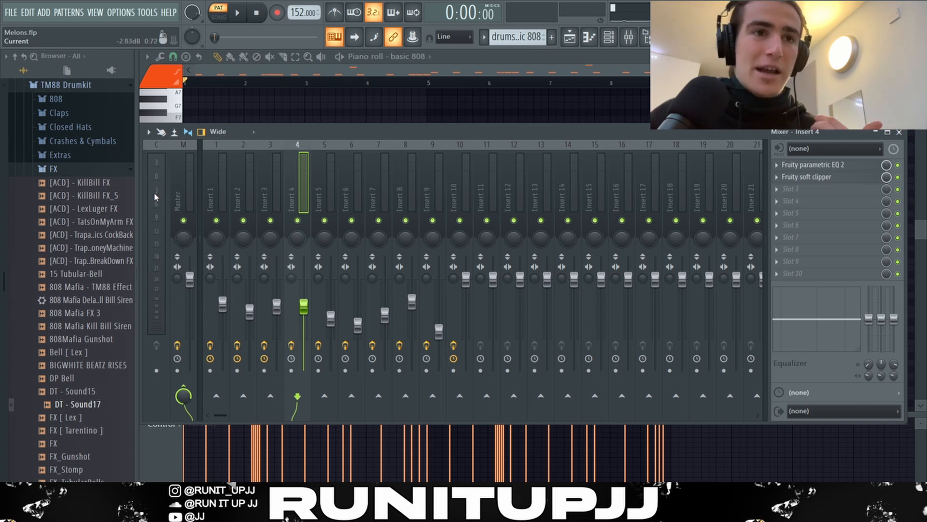
click(898, 133)
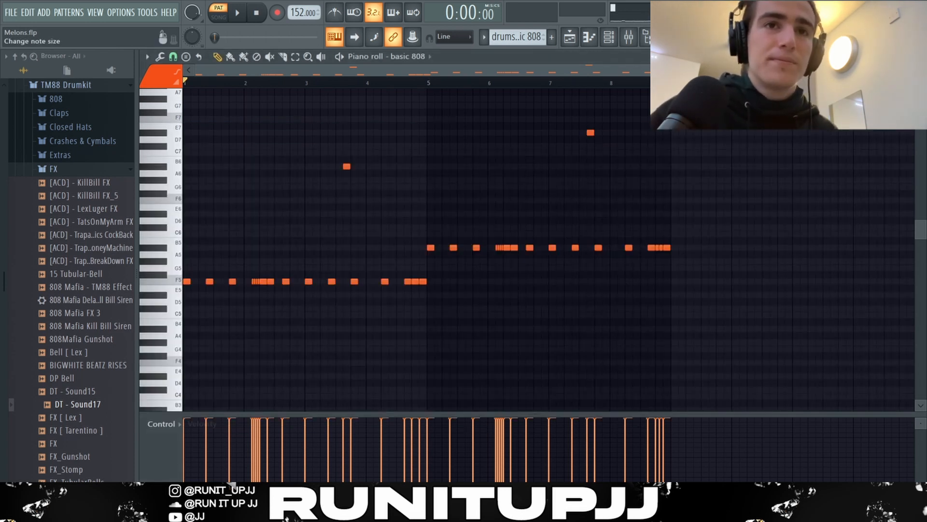
click(920, 56)
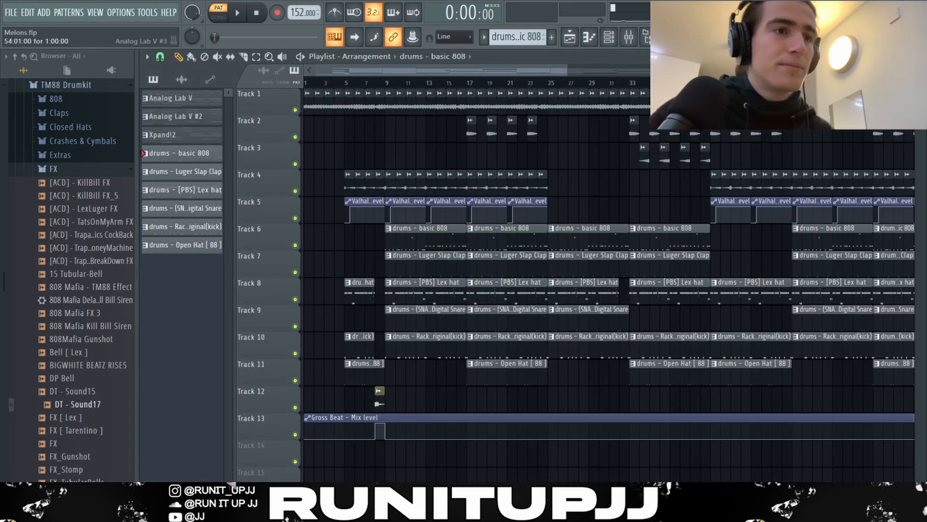
Open and play the Luger Slap Clap pattern from track 7, and check the Fruity parametric EQ 2 on mixer Insert 5
double_click(444, 267)
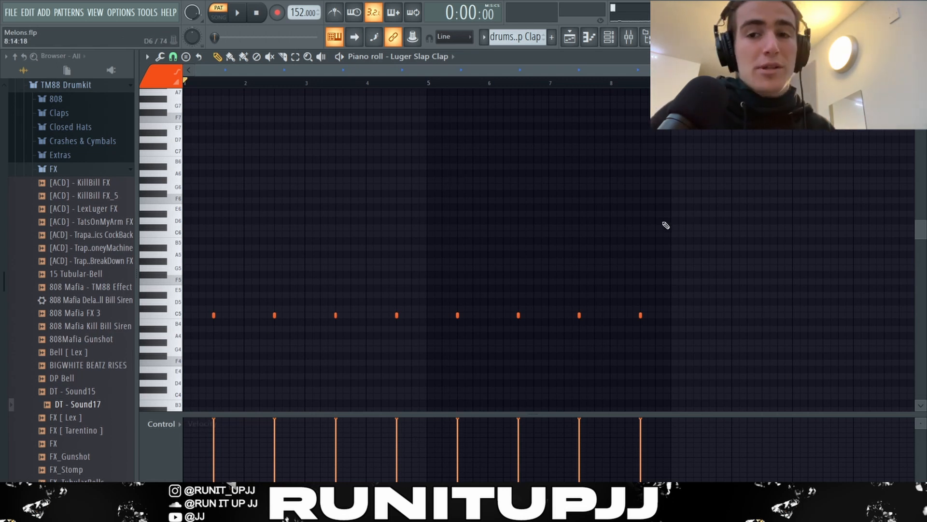
key(space)
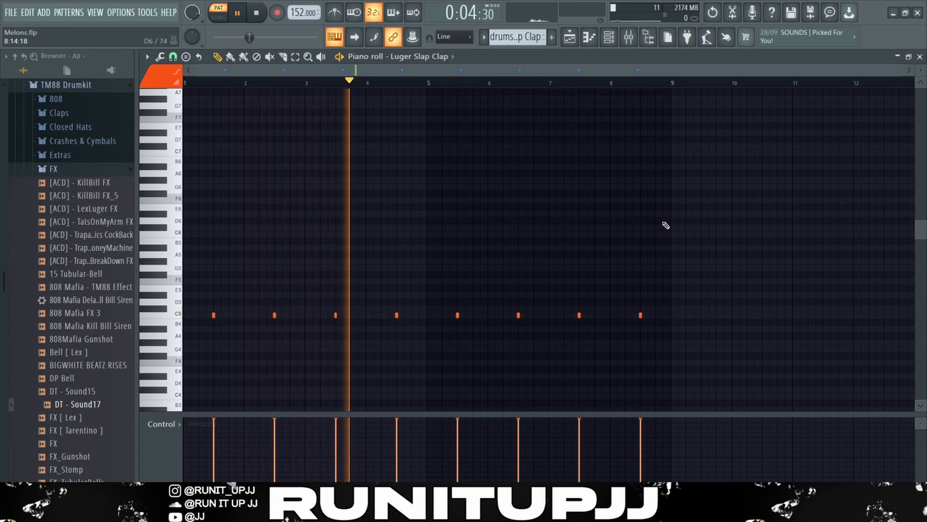
key(space)
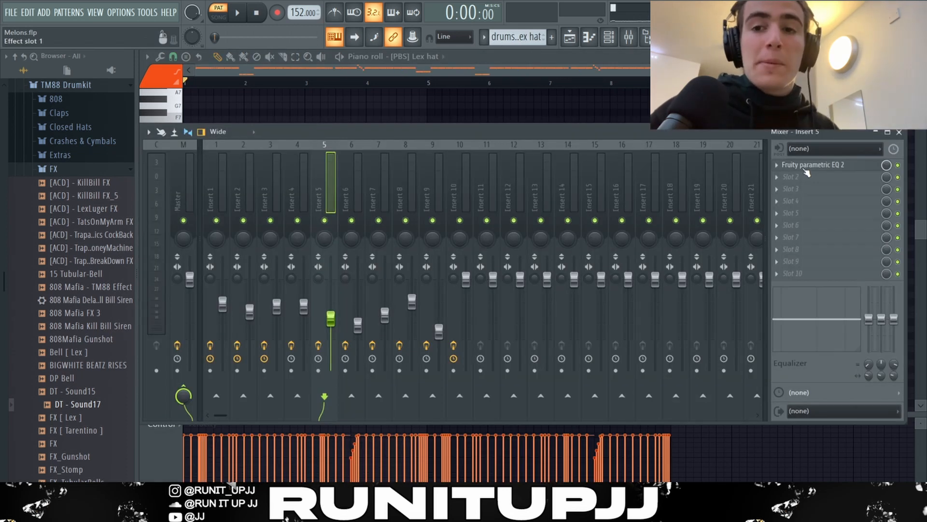
click(806, 168)
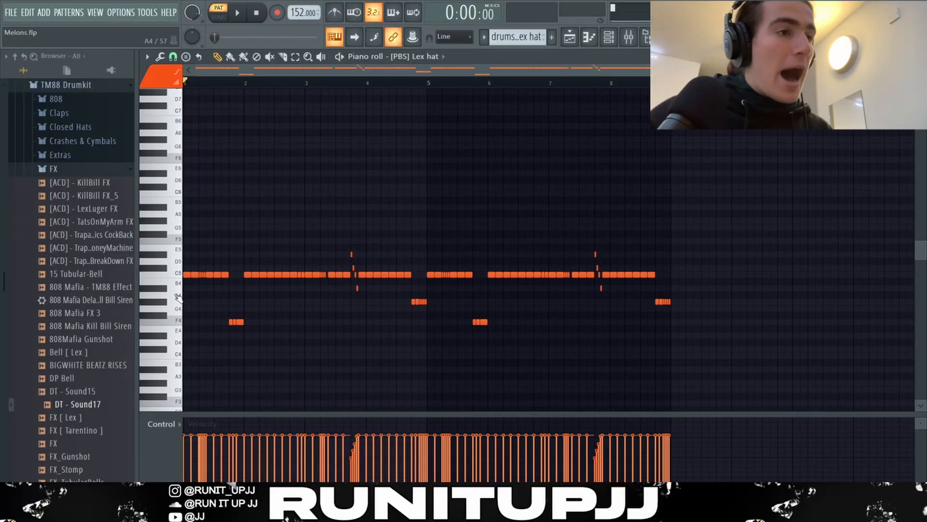
Examine the [PBS] Lex hat pattern by selecting the lowered notes ending bars 1 and 4 and the rolls in bar 3
scroll(187, 300, up, 3)
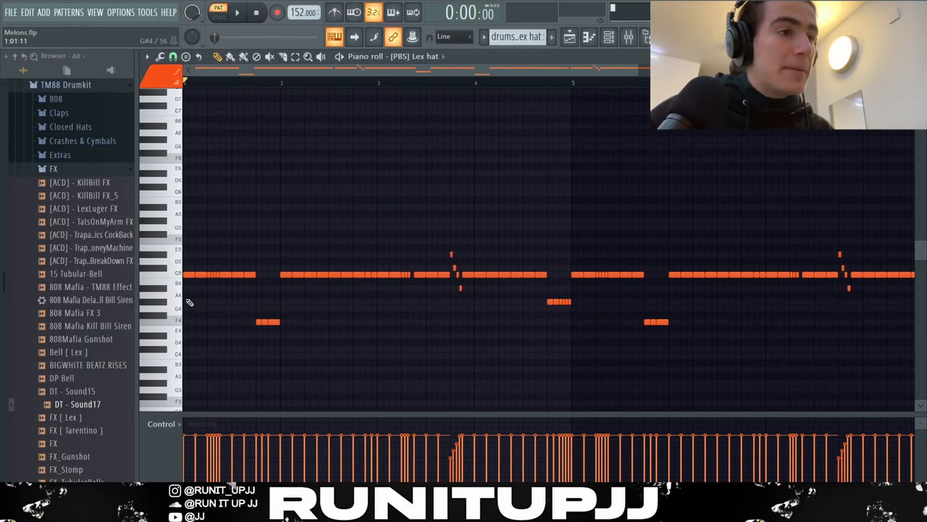
drag(206, 267, 283, 336)
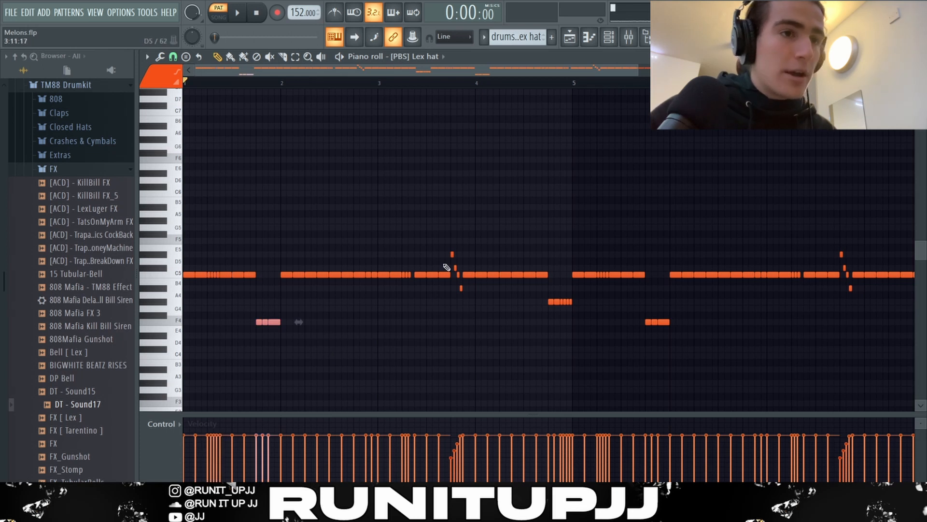
drag(451, 233, 474, 315)
drag(393, 266, 415, 304)
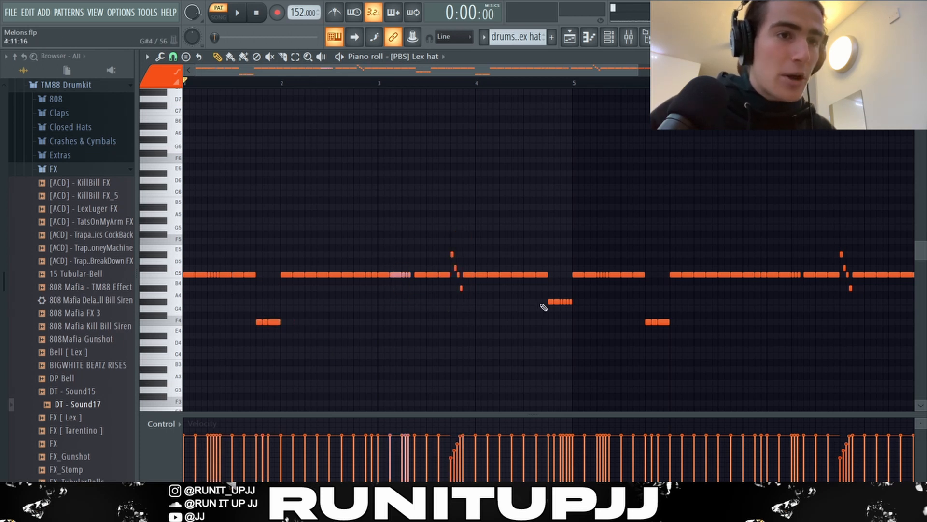
drag(540, 303, 583, 318)
scroll(575, 298, down, 3)
ctrl+click(550, 306)
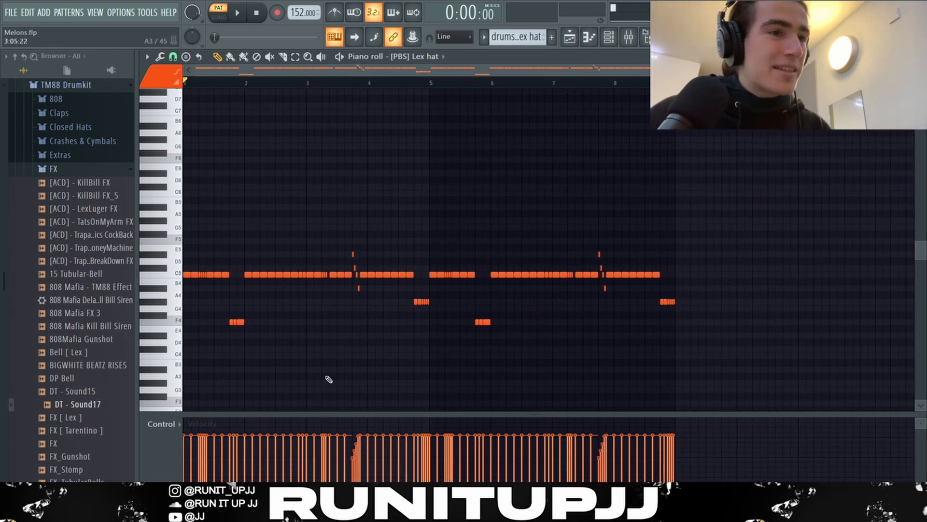
Inspect the descending hi-hat notes and their rising velocities at the end of bar 3, and clear the selection
scroll(328, 379, up, 4)
drag(414, 233, 444, 313)
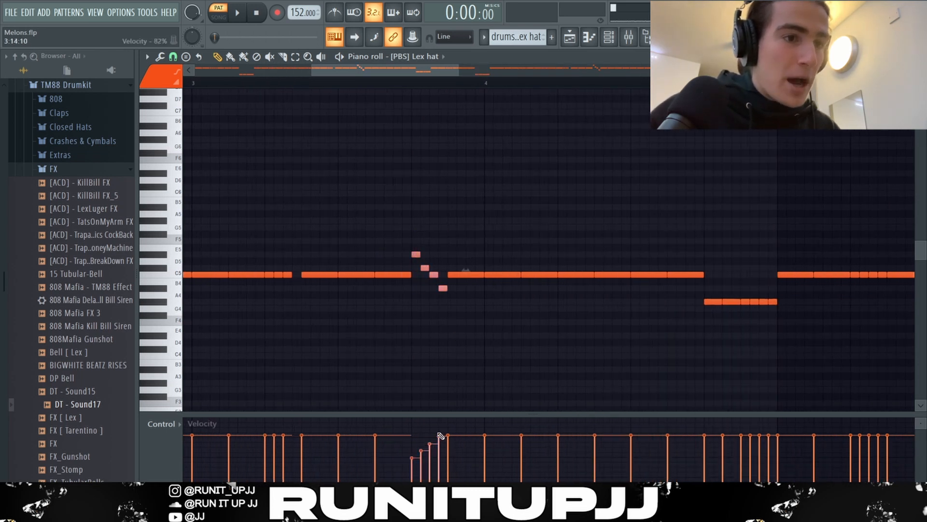
scroll(441, 367, down, 6)
ctrl+click(374, 379)
scroll(197, 367, up, 2)
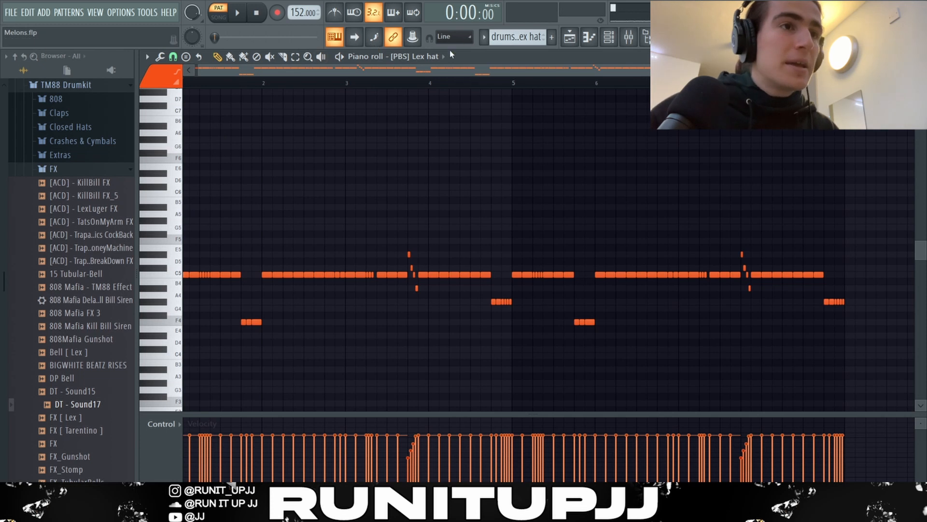
Check the [PBS] Lex hat channel's sample settings, and play the hi-hat pattern in the piano roll
click(609, 37)
click(338, 234)
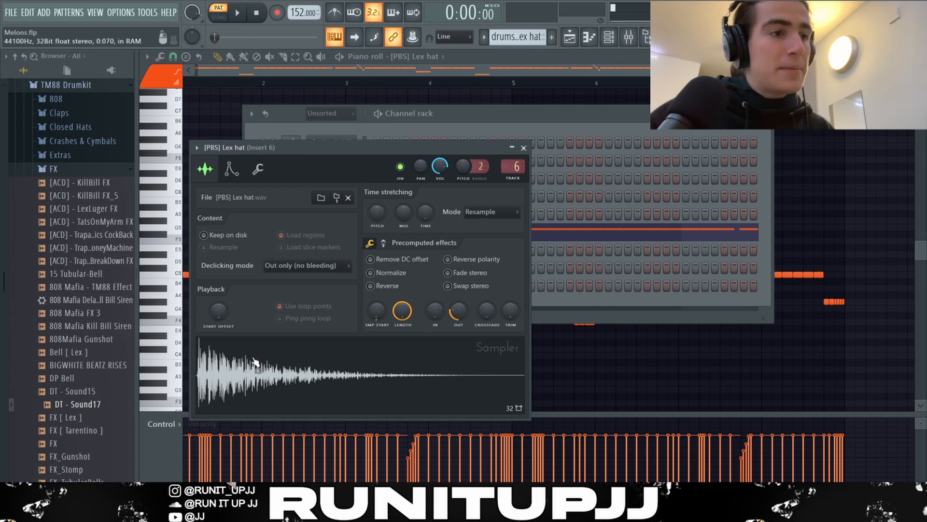
click(523, 148)
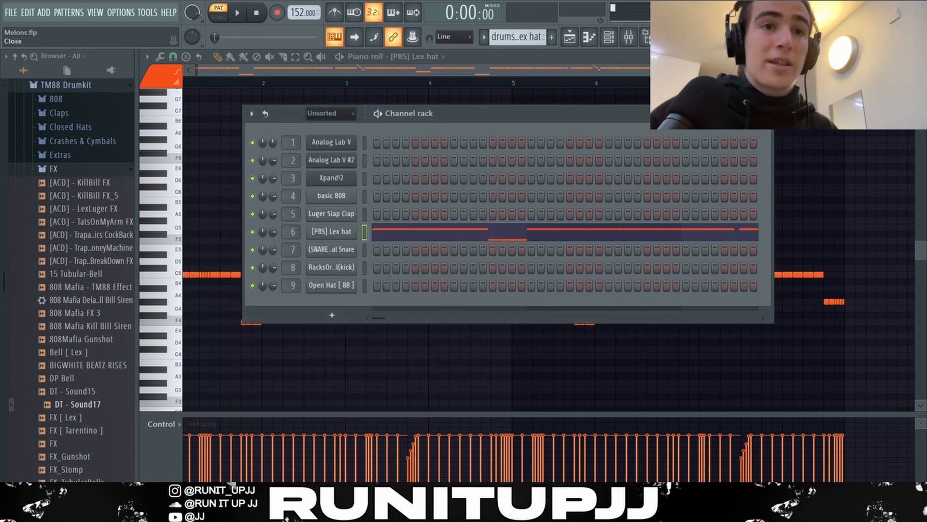
key(F6)
key(space)
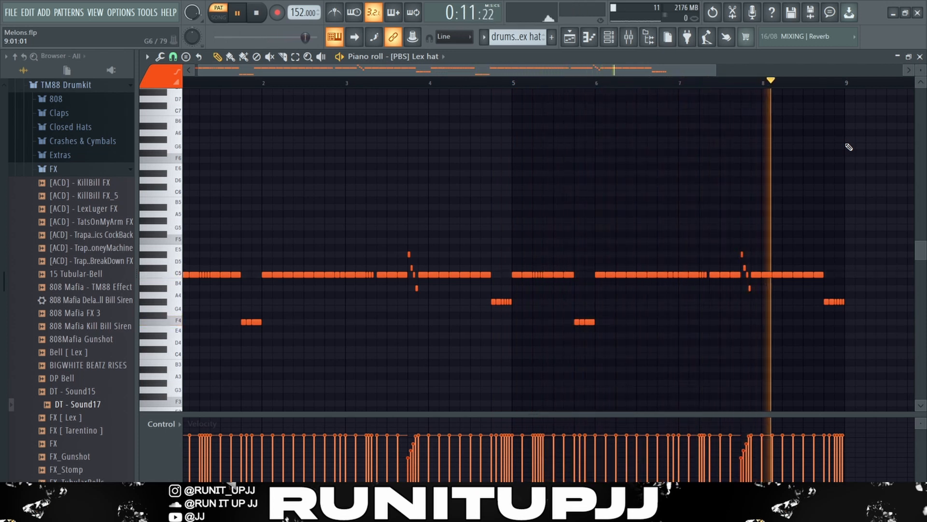
key(space)
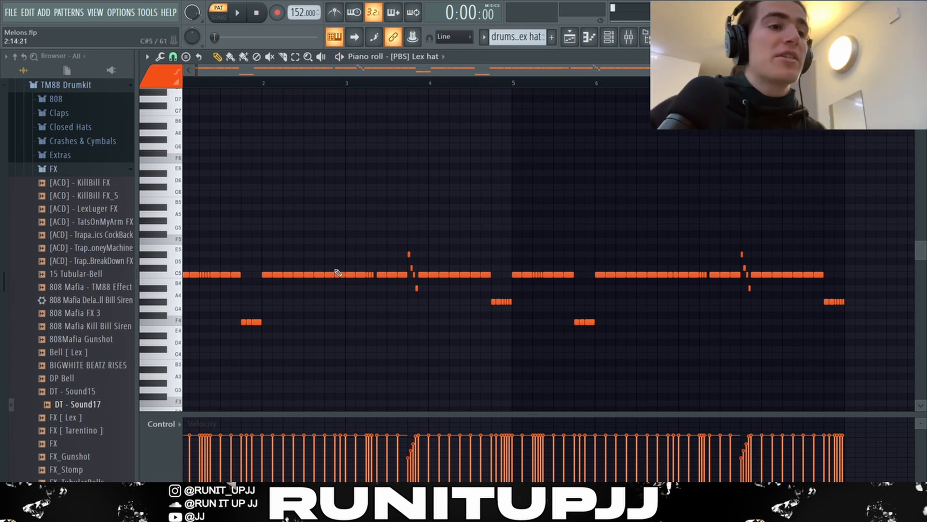
Examine the hi-hat notes at the start of bar 4, and check the Fruity parametric EQ 2 on mixer Insert 6
drag(435, 259, 463, 286)
key(ctrl+d)
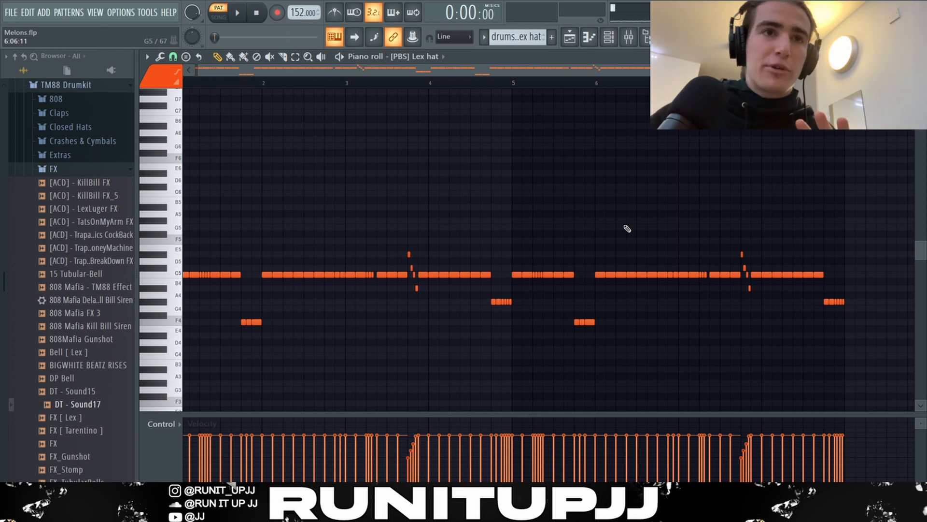
key(F9)
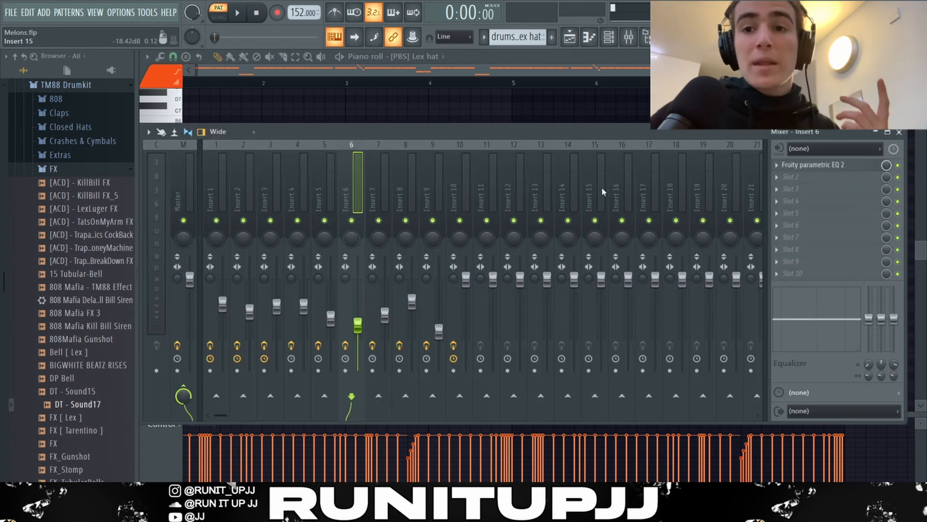
click(831, 166)
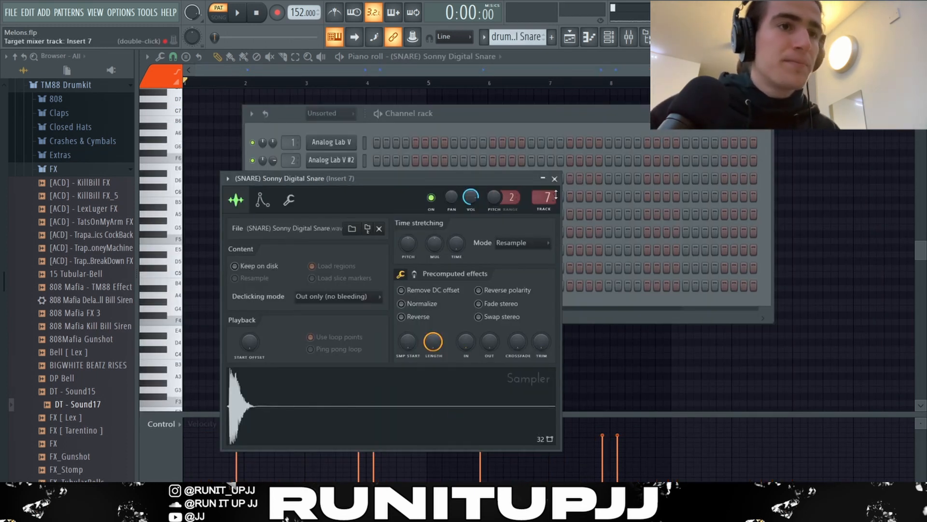
Close the Sonny Digital Snare sample settings, and play the snare pattern in the piano roll
click(554, 178)
click(766, 113)
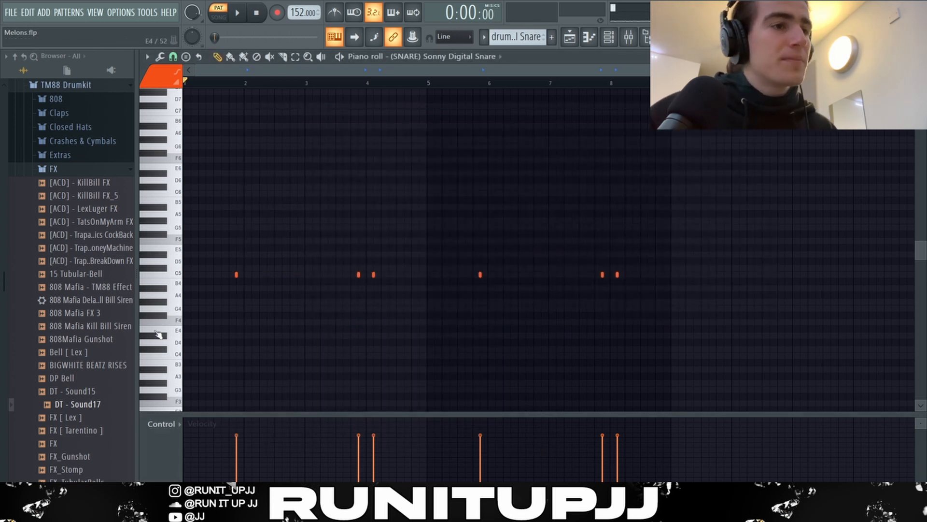
key(space)
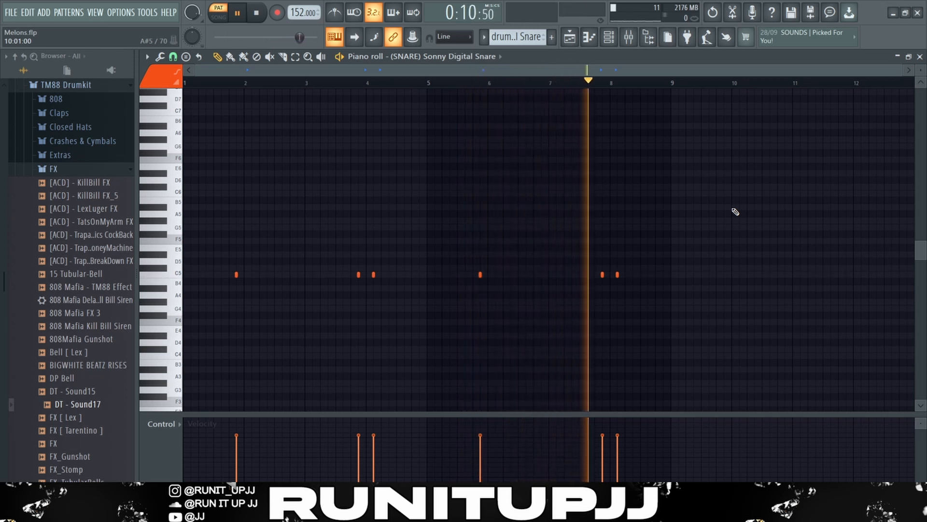
key(space)
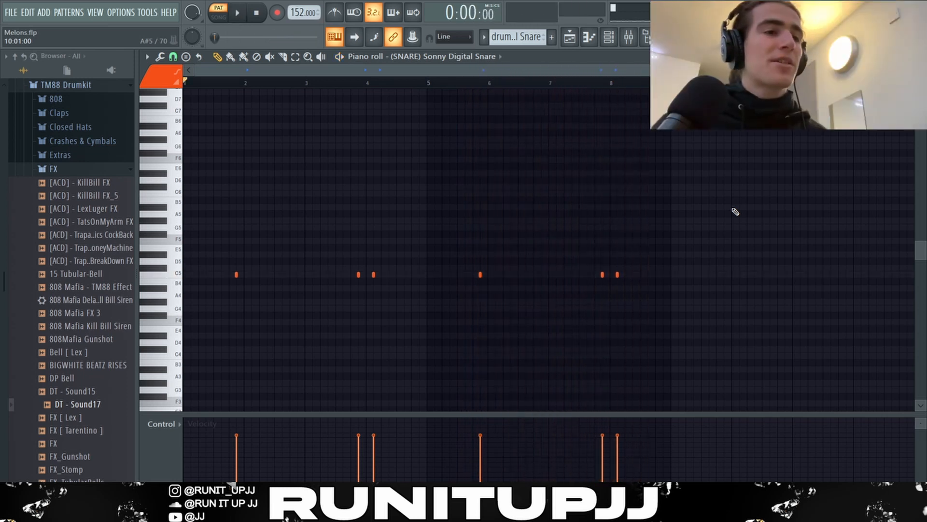
Inspect the extra snare hit in bar 4, and check the Fruity parametric EQ 2 on mixer Insert 7
scroll(230, 304, up, 4)
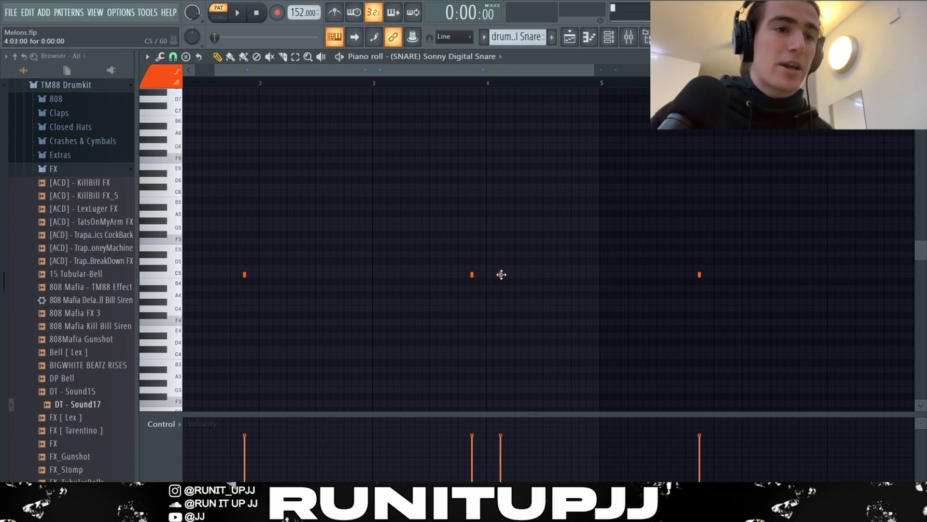
scroll(458, 277, down, 4)
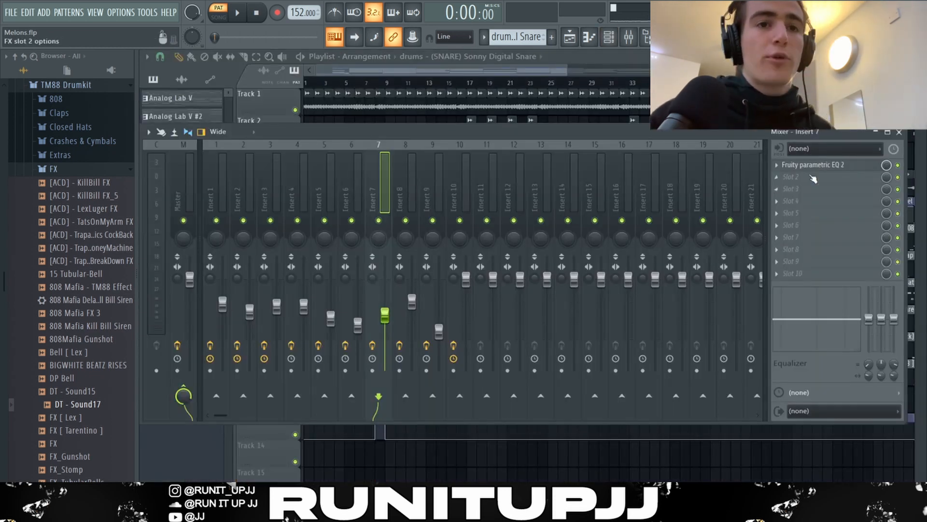
click(813, 166)
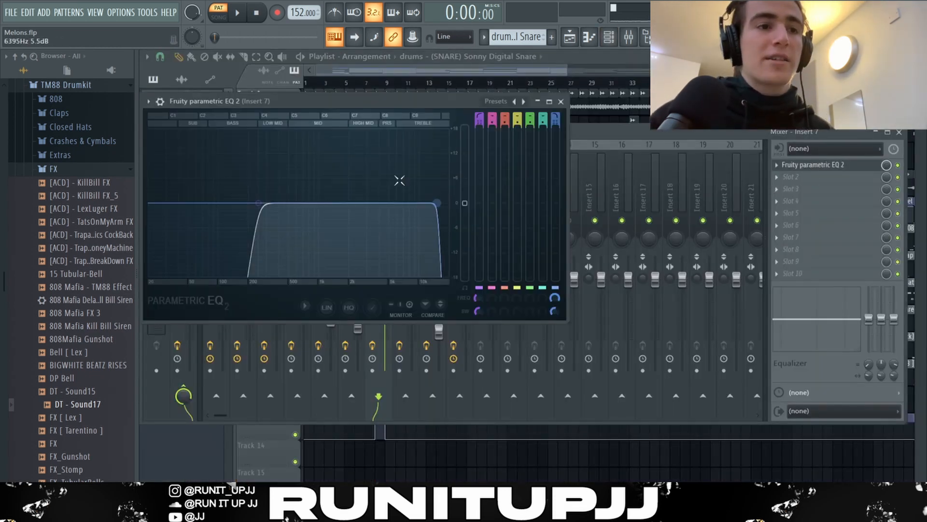
click(560, 102)
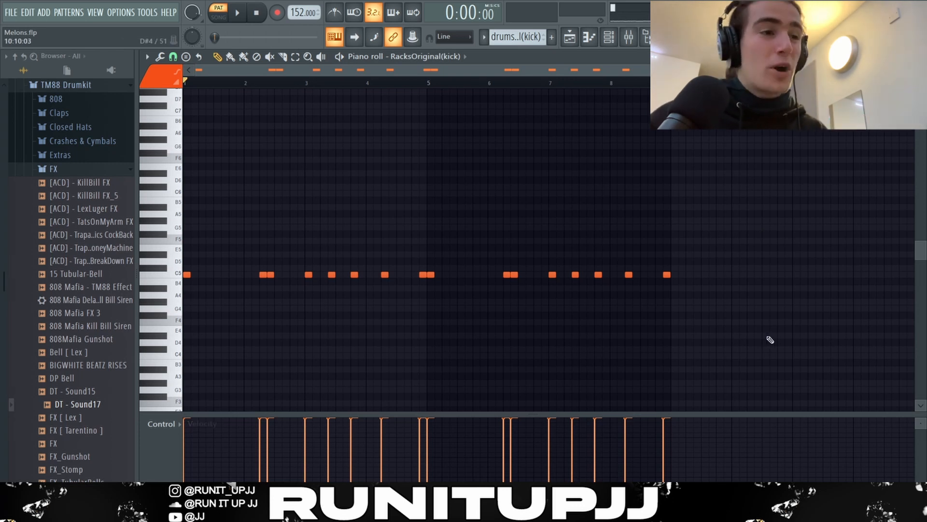
Examine the note placement of the RacksOriginal(kick) pattern and play it
scroll(190, 283, up, 2)
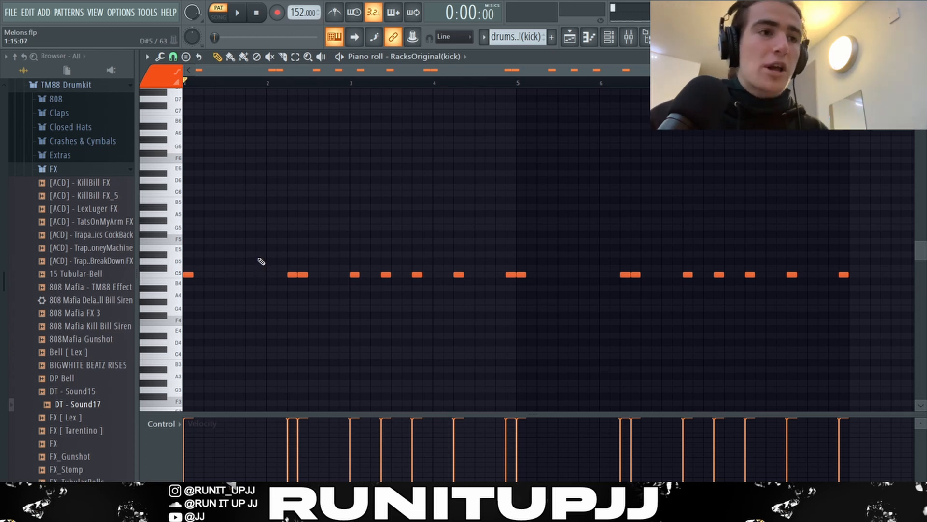
scroll(257, 259, down, 3)
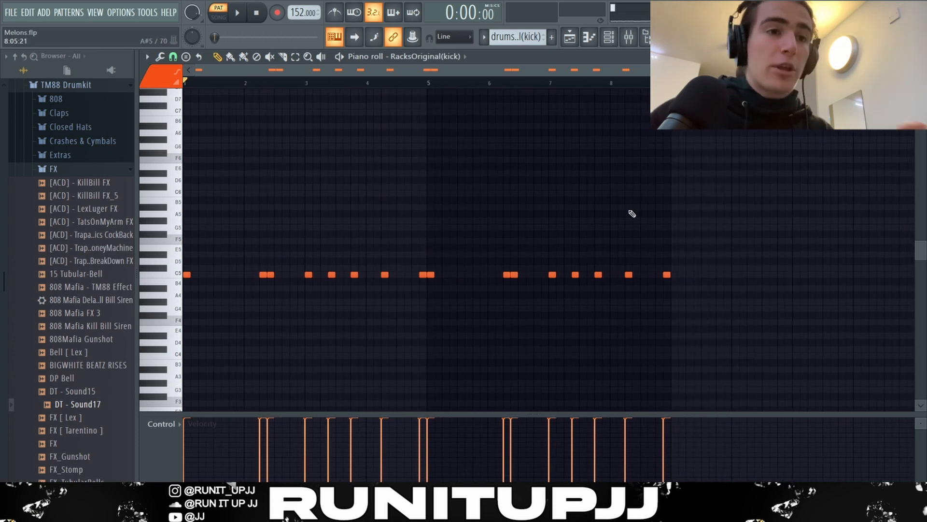
key(space)
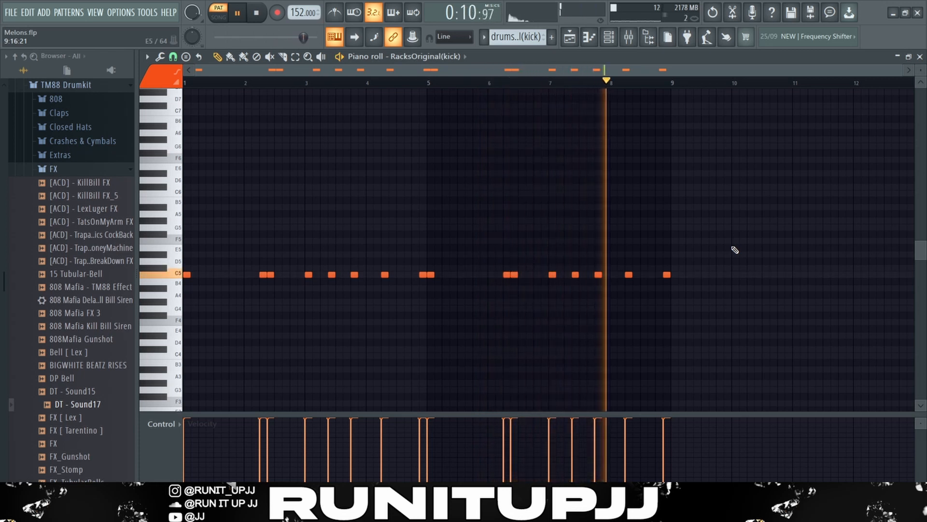
key(space)
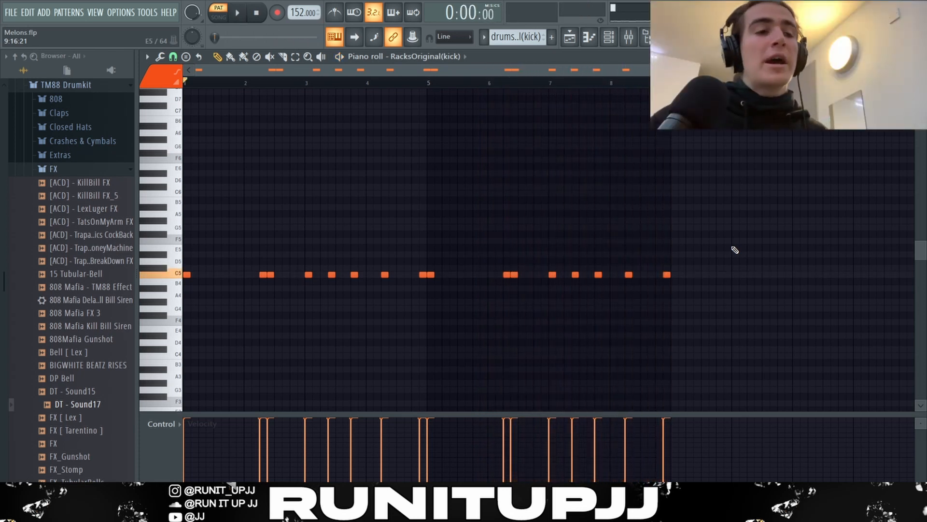
Point out the double kick in bar 2 by selecting it, clear the selection, and open the mixer for the kick
drag(248, 267, 284, 292)
right_click(392, 249)
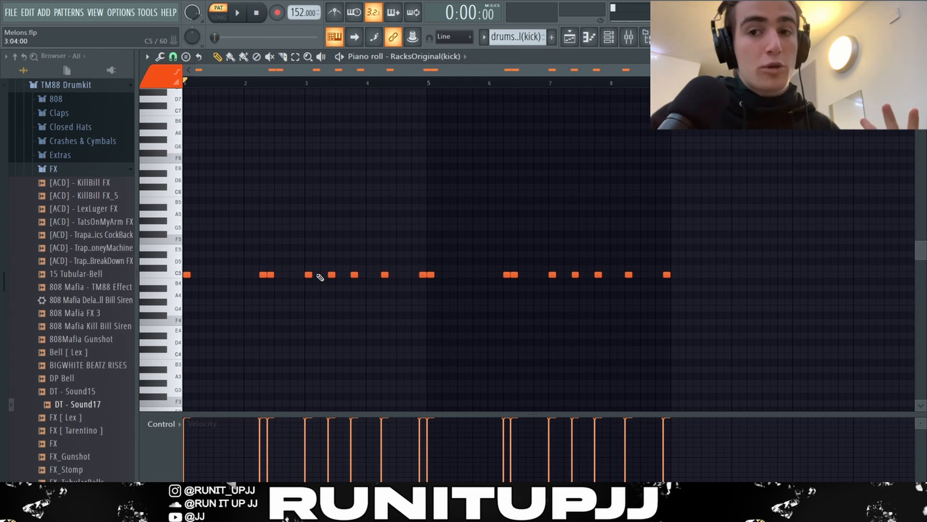
click(628, 36)
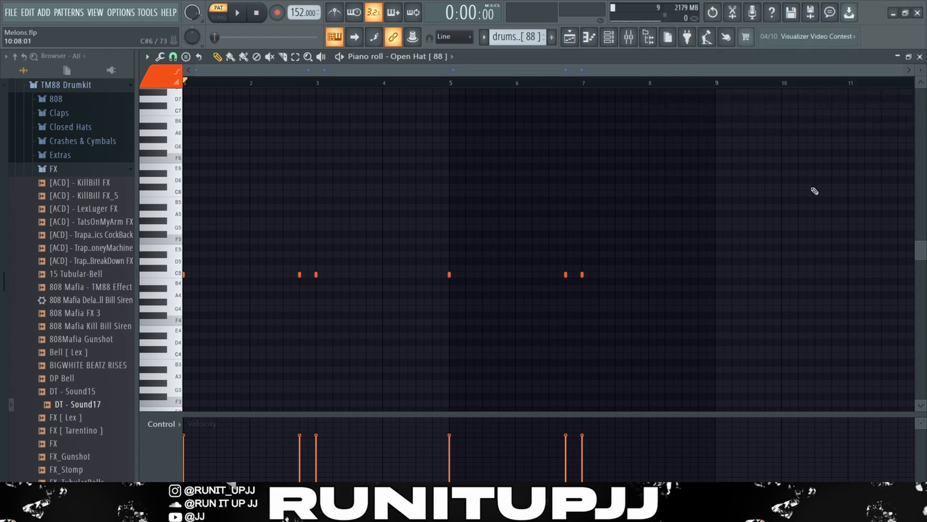
Play the Open Hat [ 88 ] pattern, and examine its notes at bars 1, 3 and 5
key(space)
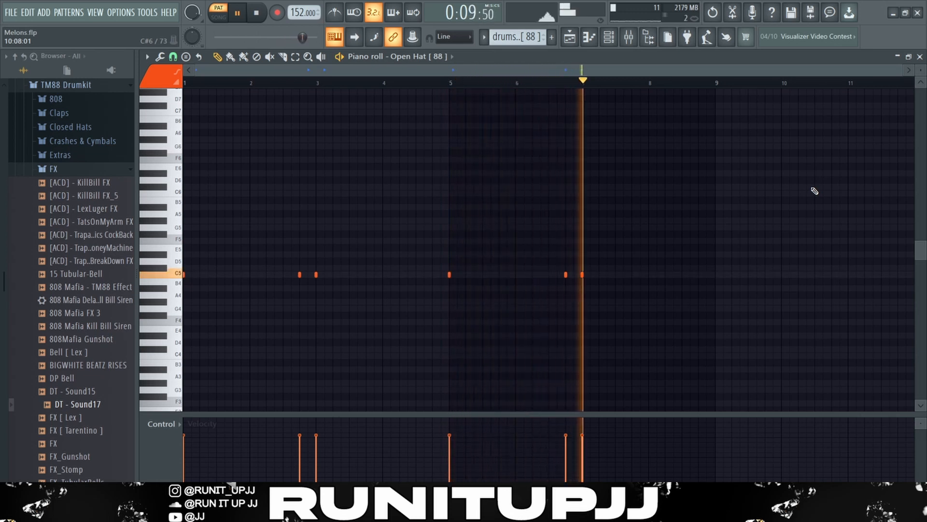
key(space)
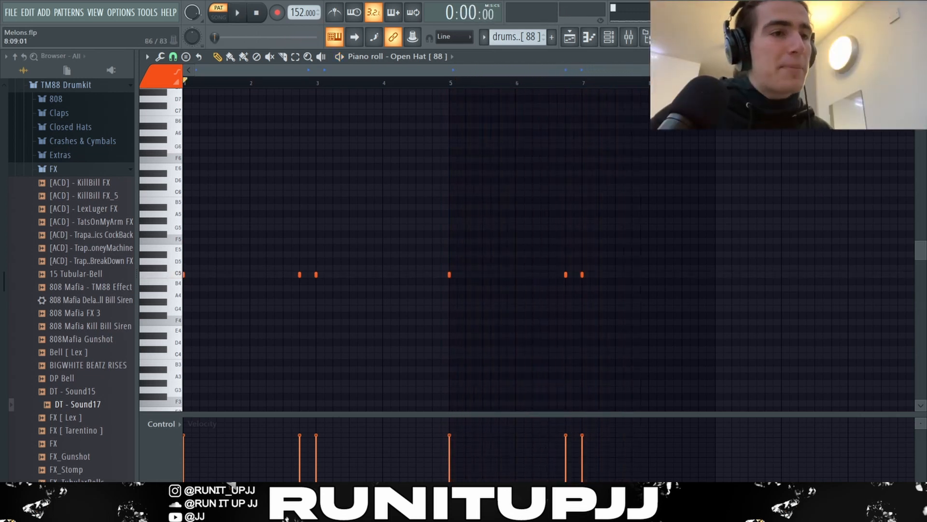
drag(201, 276, 186, 289)
drag(371, 256, 465, 300)
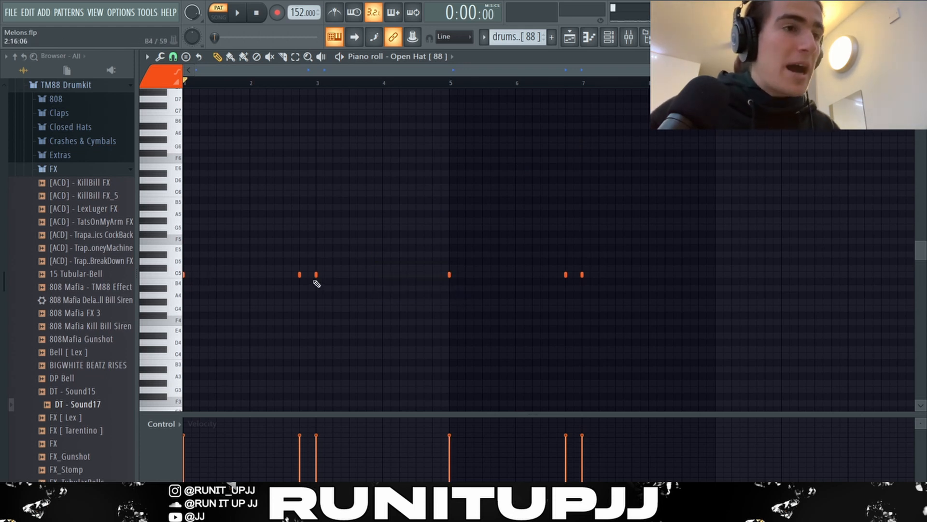
ctrl+click(316, 275)
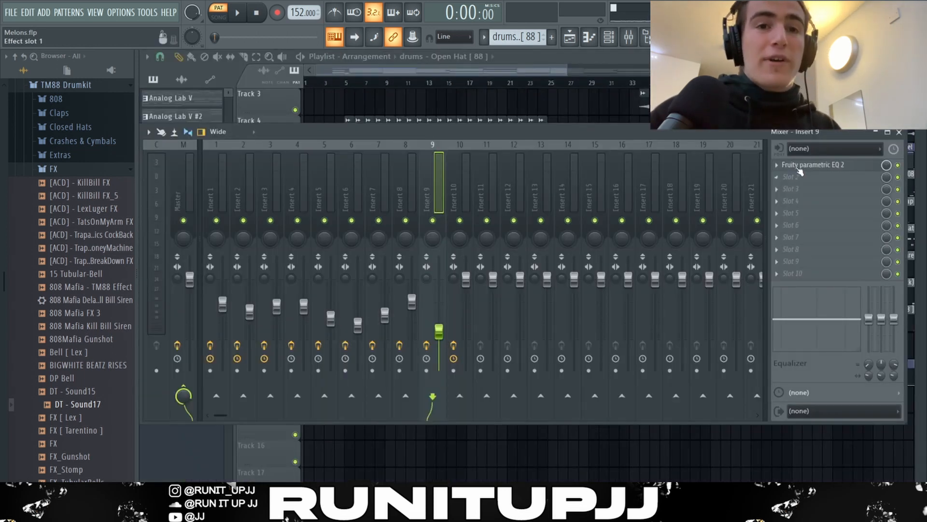
Check the Fruity parametric EQ 2 on mixer Insert 9, and play only the drum tracks of the arrangement from bar 17
click(802, 165)
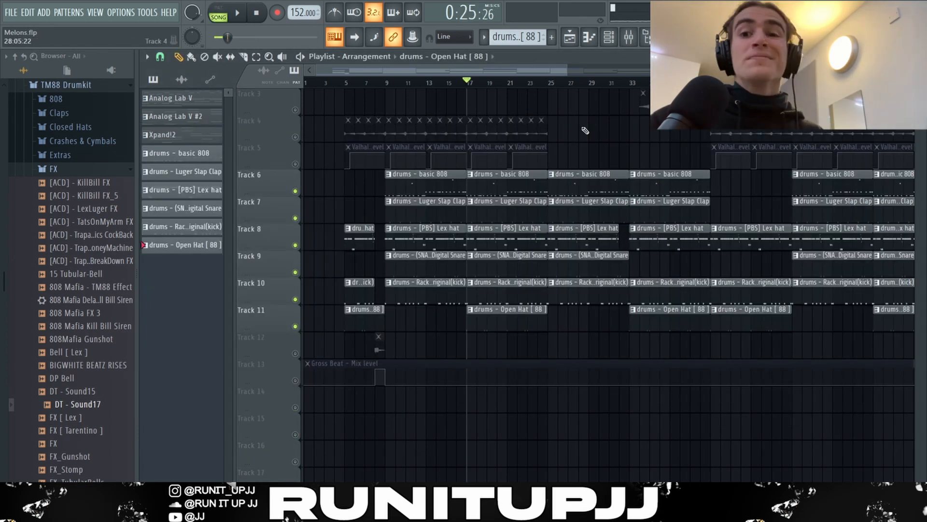
key(space)
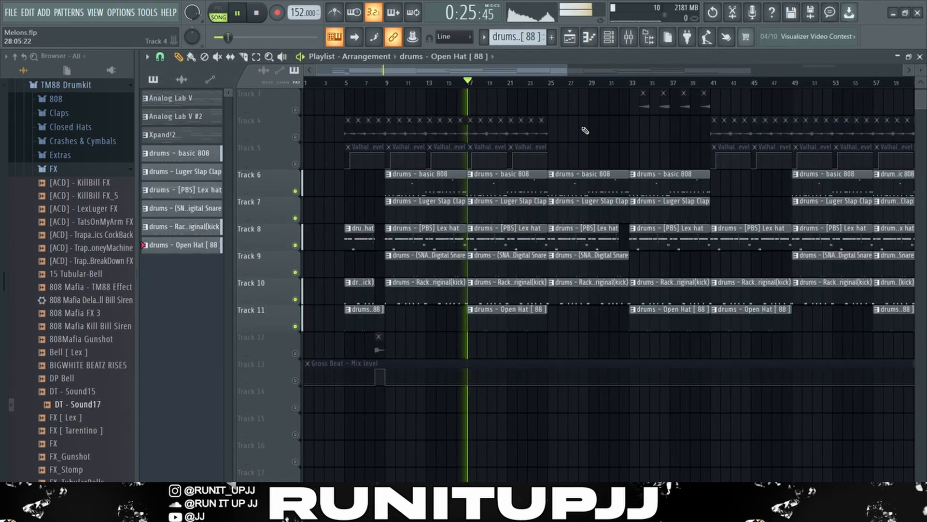